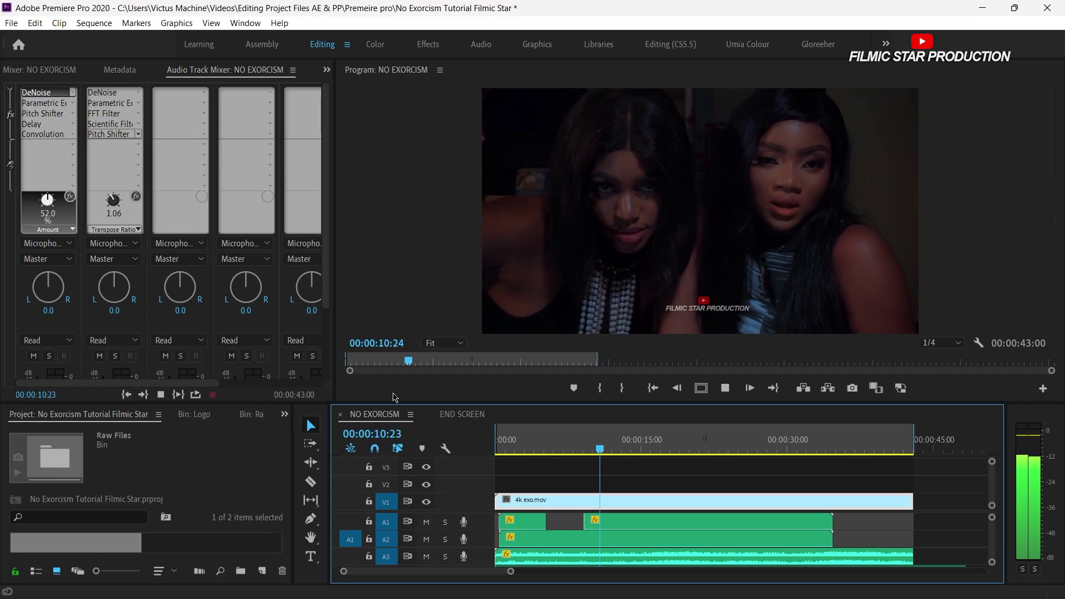
- Stop playback, enlarge the timeline, solo A2, and delete the clips on tracks A3–A6
key(space)
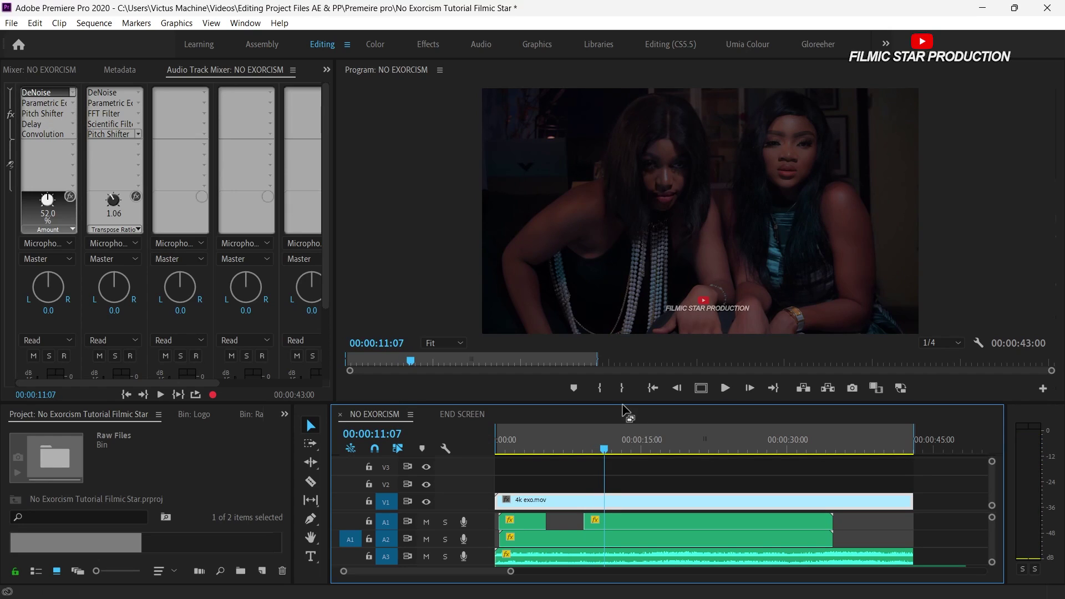
drag(619, 403, 619, 284)
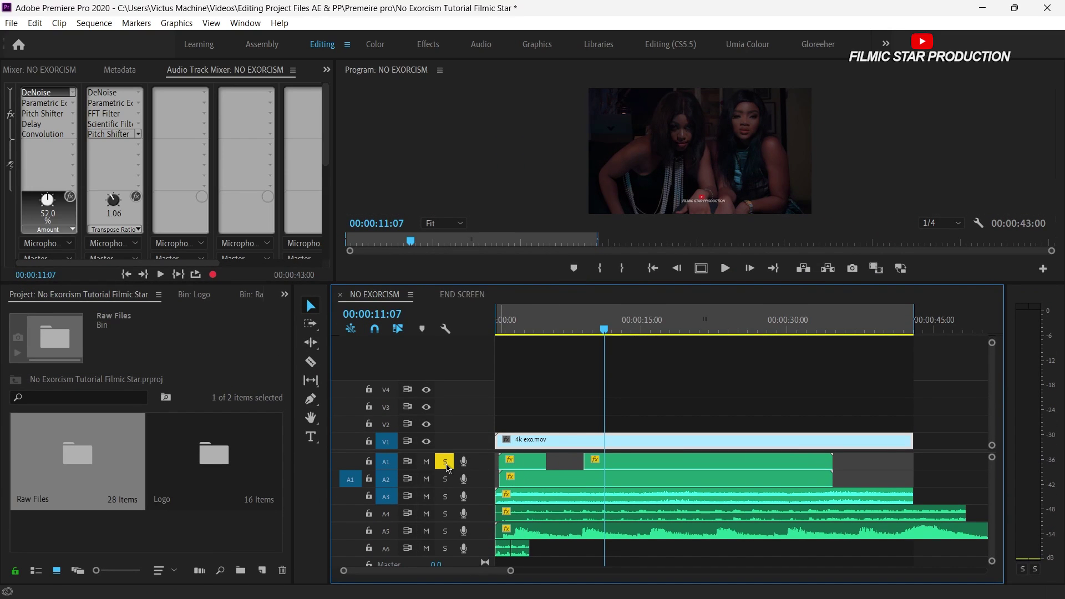
click(445, 480)
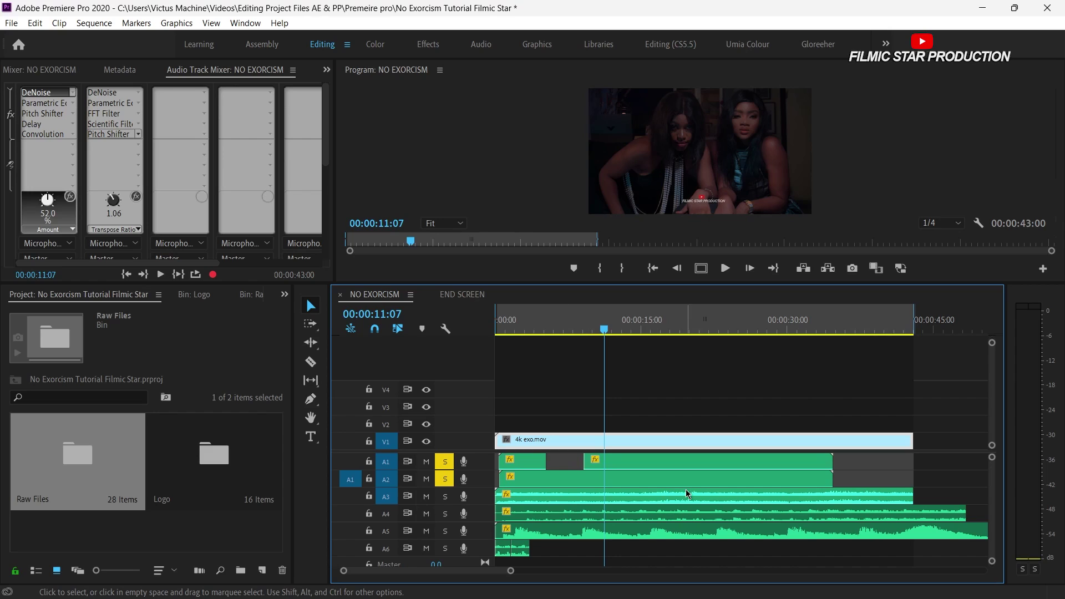
drag(973, 499, 441, 568)
key(Delete)
- Zoom in and play the opening from near the start with A2 soloed
click(511, 328)
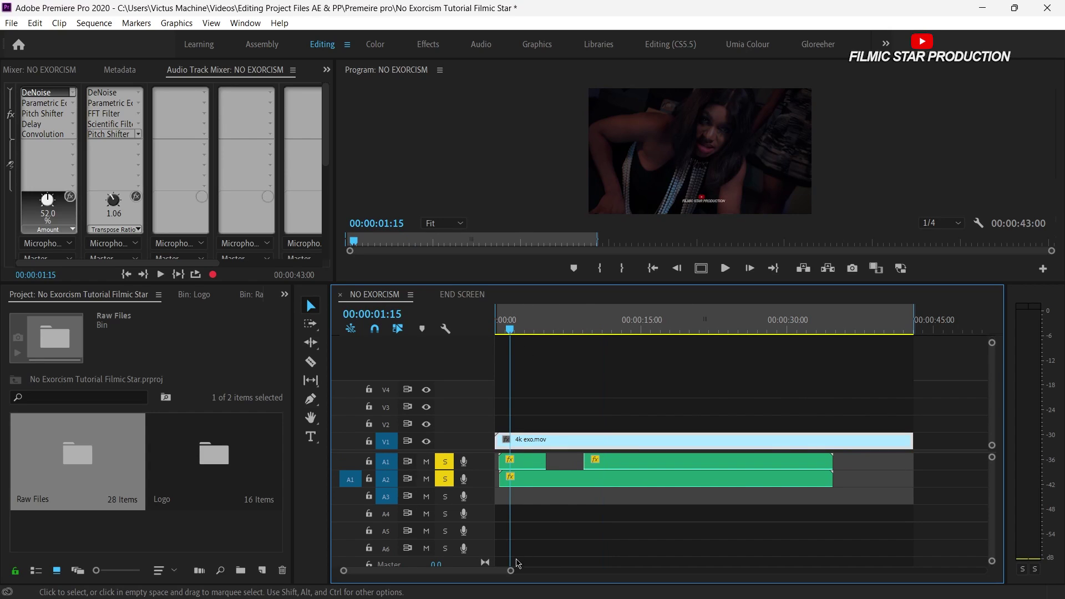
drag(511, 570, 426, 570)
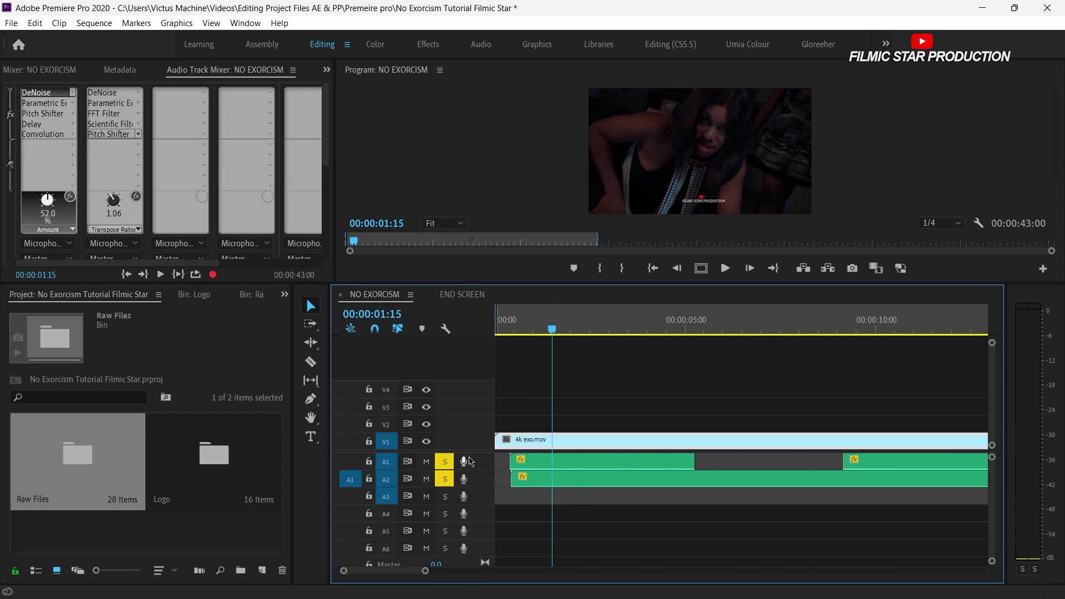
click(518, 328)
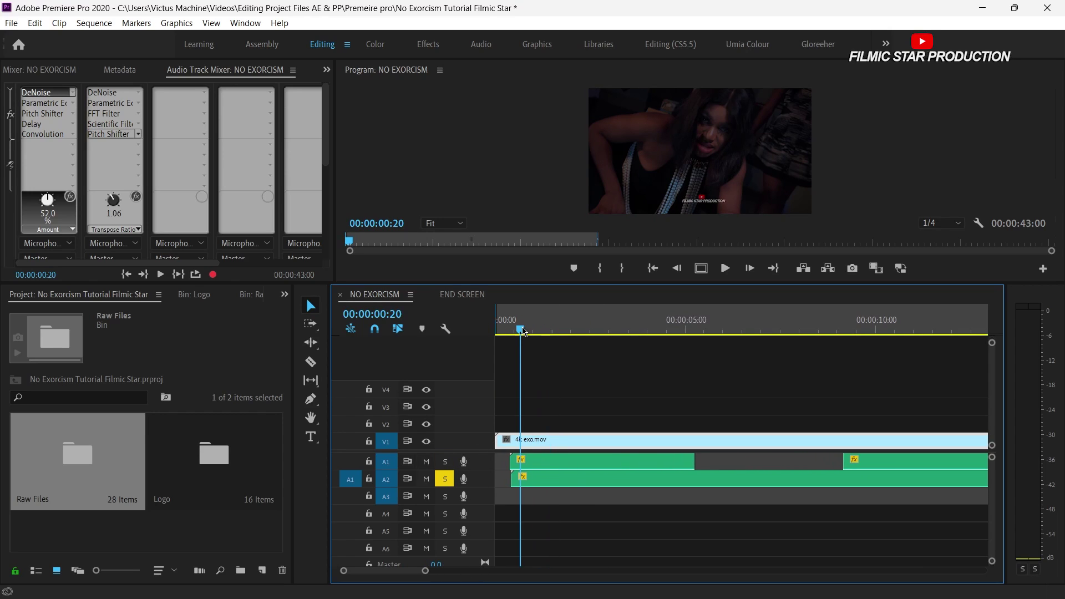
key(space)
click(516, 330)
key(space)
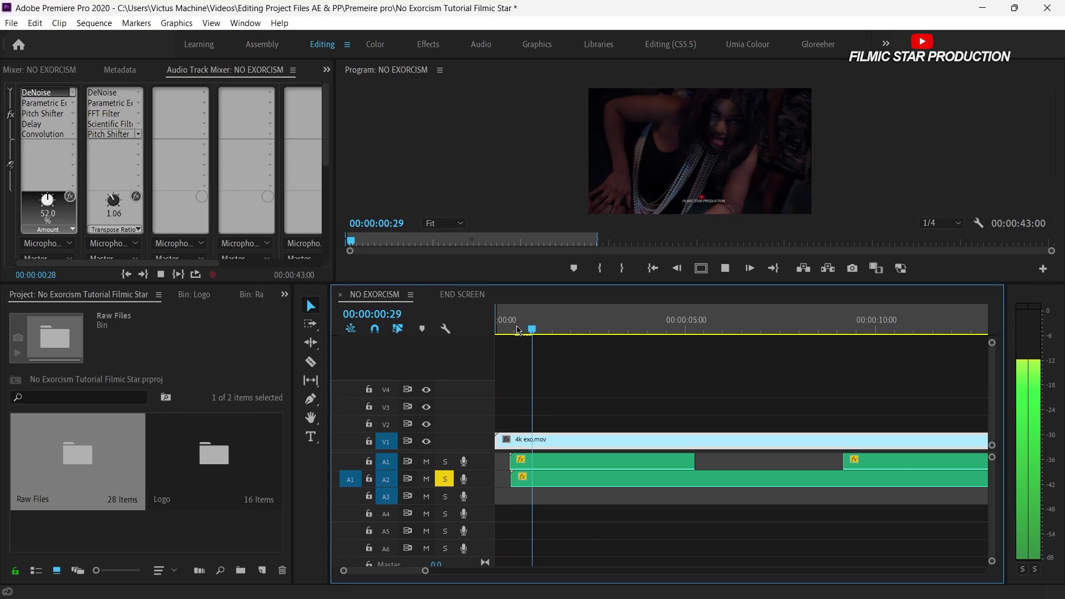
key(space)
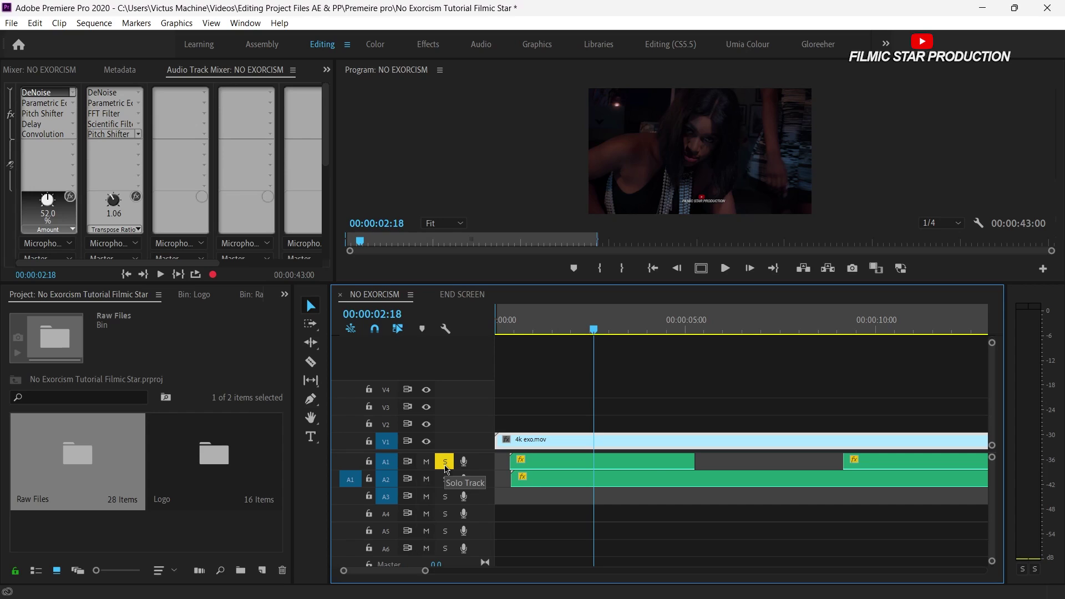
- Play the opening again with only A1 soloed, stopping at 00:00:03:14
click(524, 333)
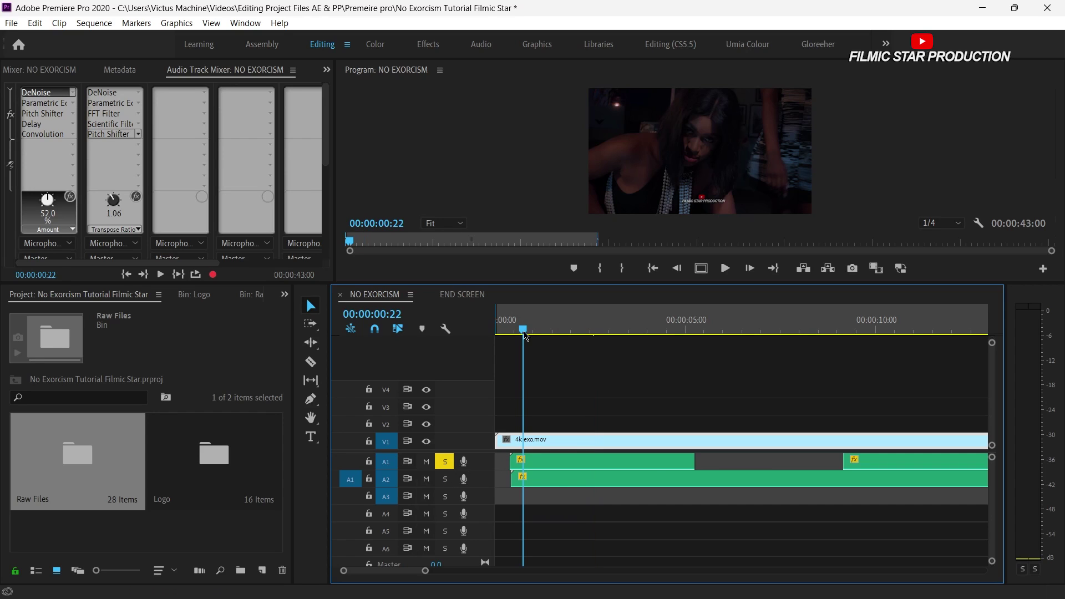
key(space)
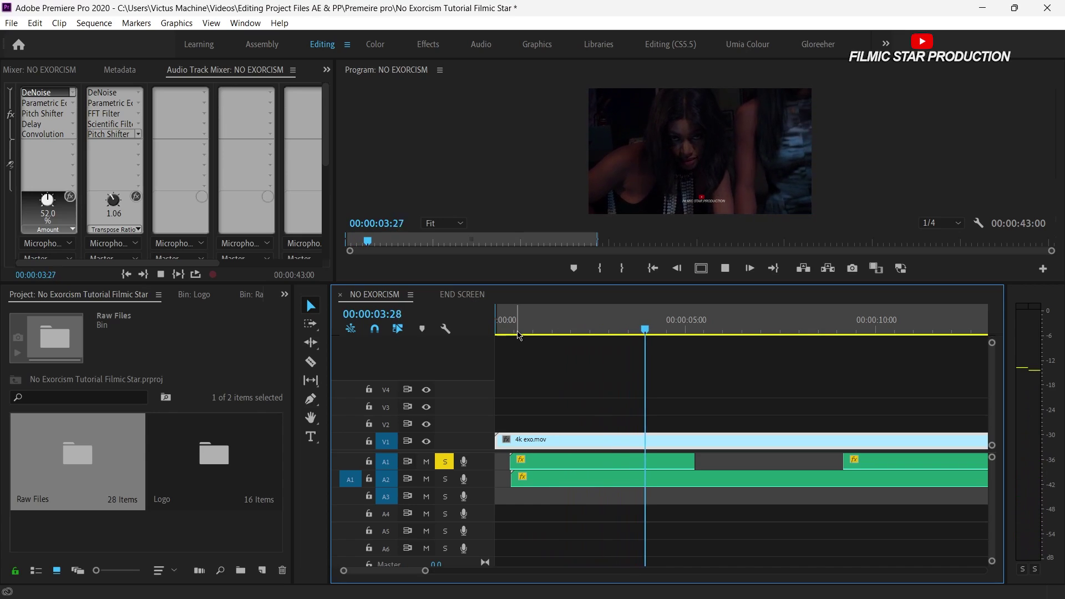
key(space)
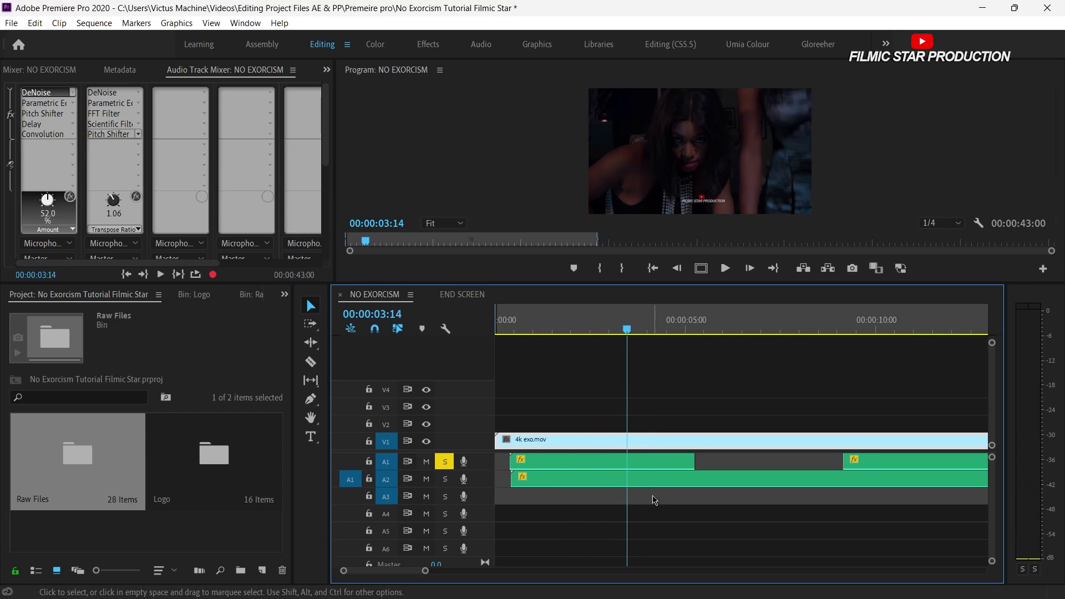
- Open Nested Sequence 02 and play its first audio clips from the start
double_click(619, 486)
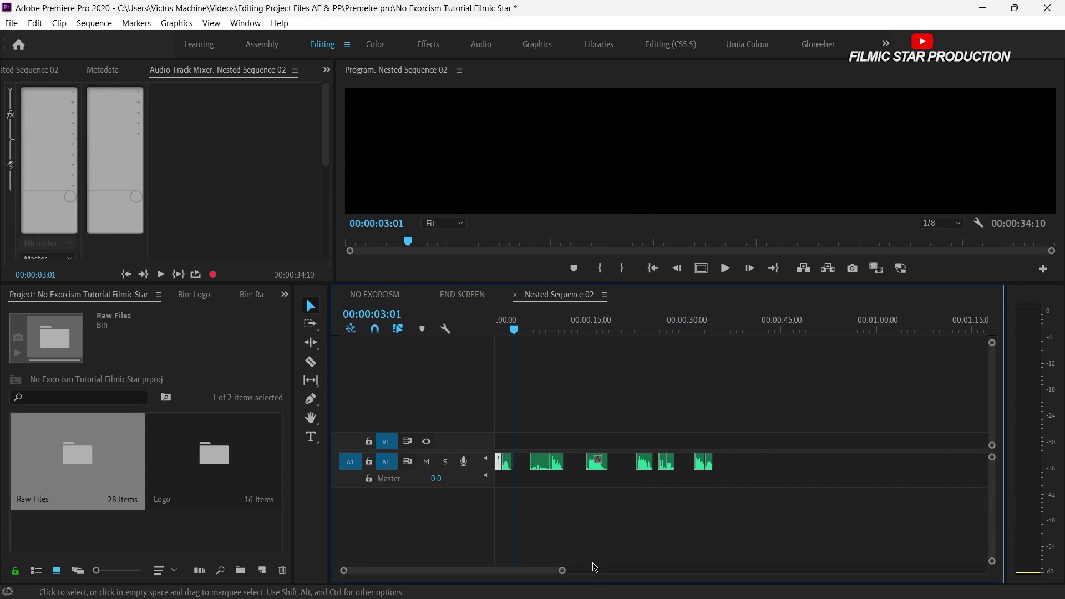
drag(562, 570, 501, 552)
click(506, 329)
key(space)
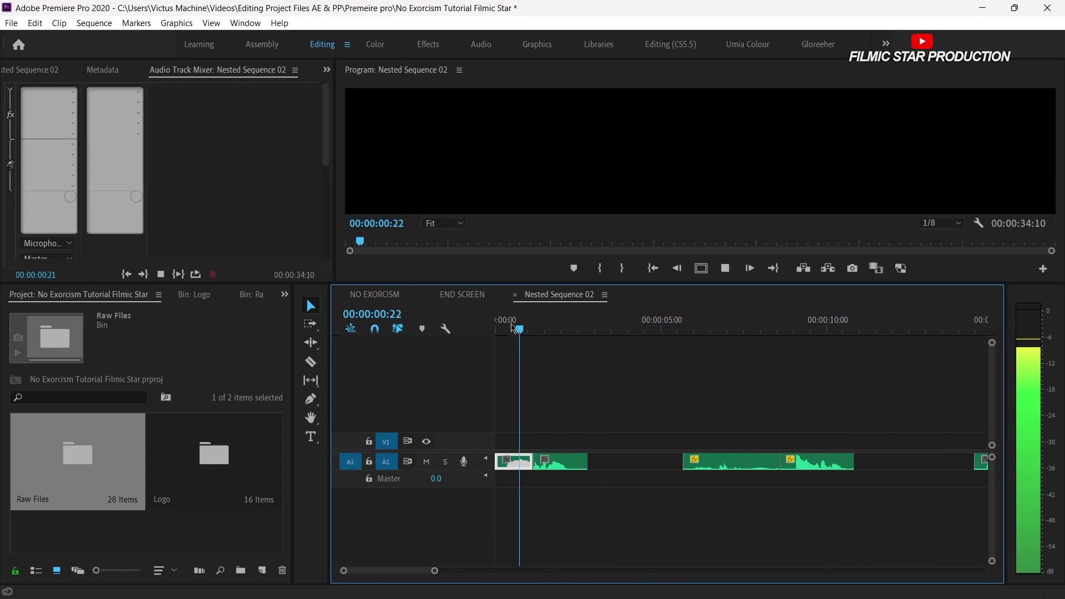
click(505, 330)
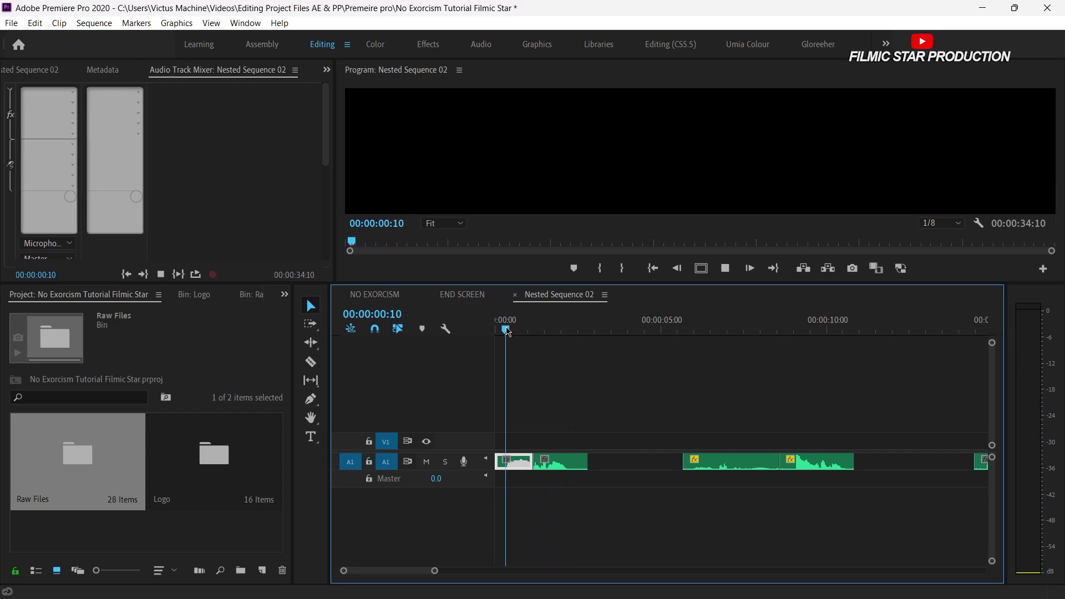
key(space)
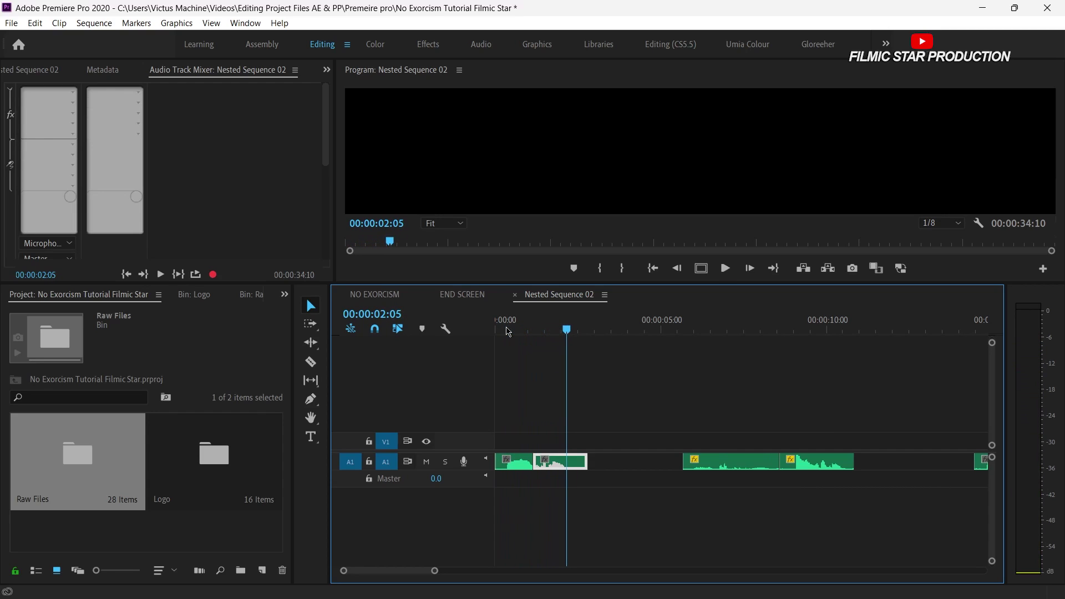
- Reopen Nested Sequence 02, play its raw audio, then return to the NO EXORCISM sequence
click(514, 295)
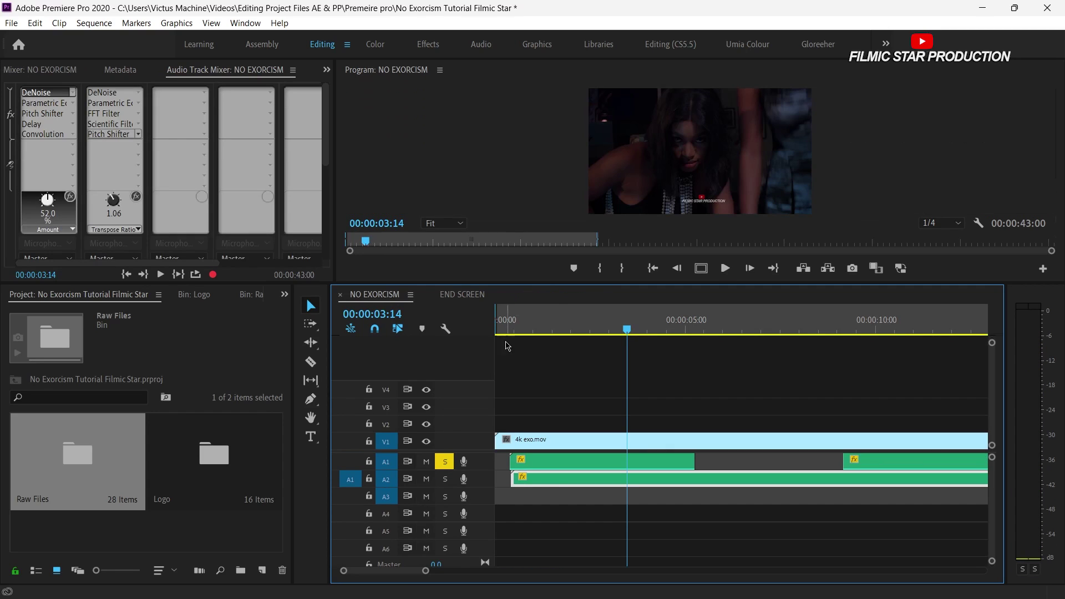
double_click(545, 463)
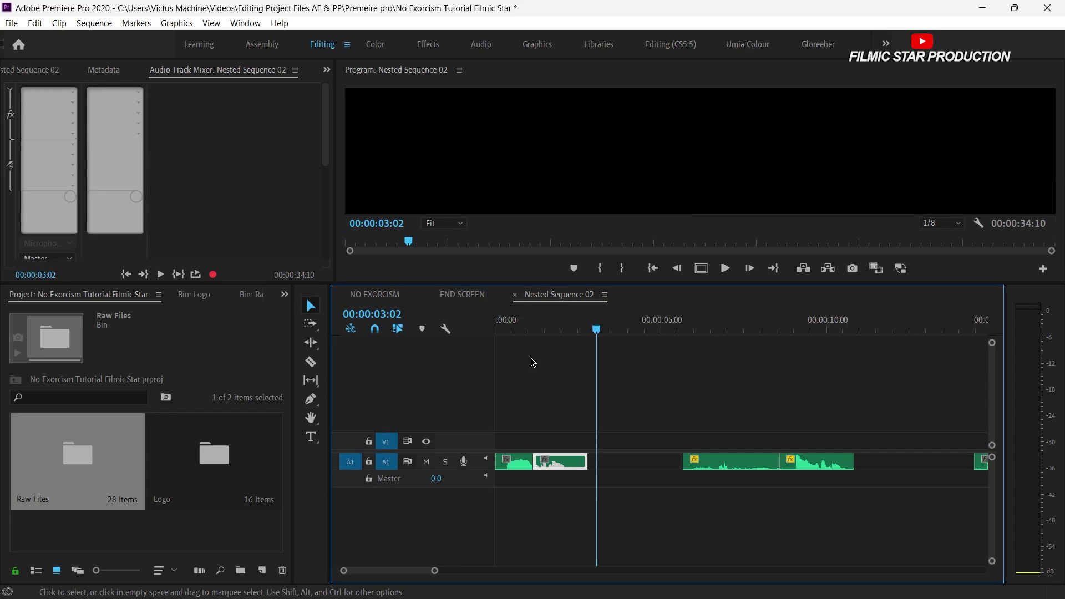
click(495, 328)
key(space)
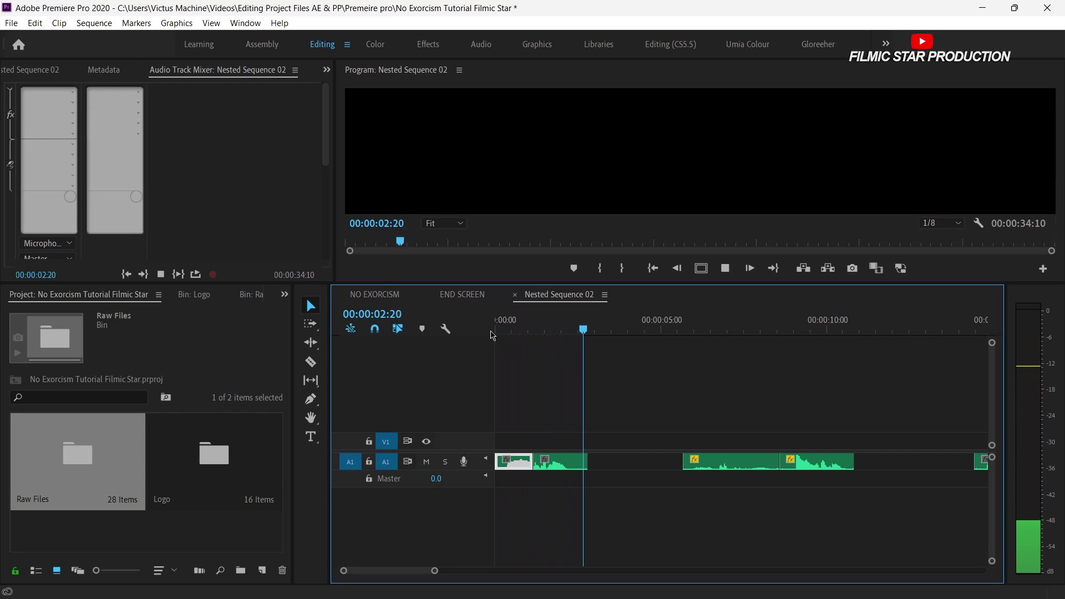
key(space)
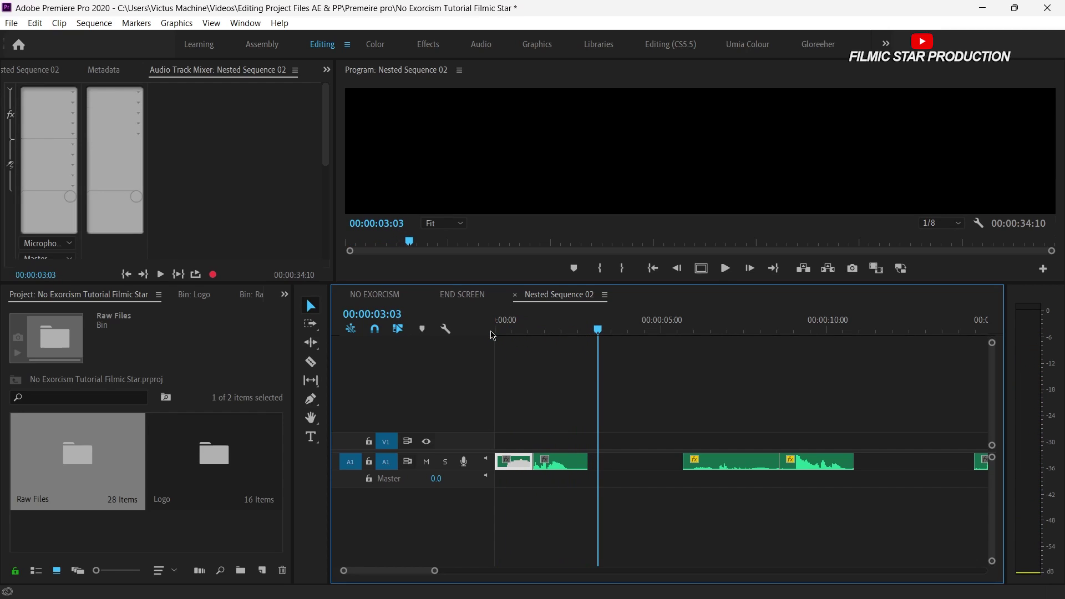
click(373, 297)
- Zoom the timeline to single frames and scrub the first frames of the sequence
click(512, 329)
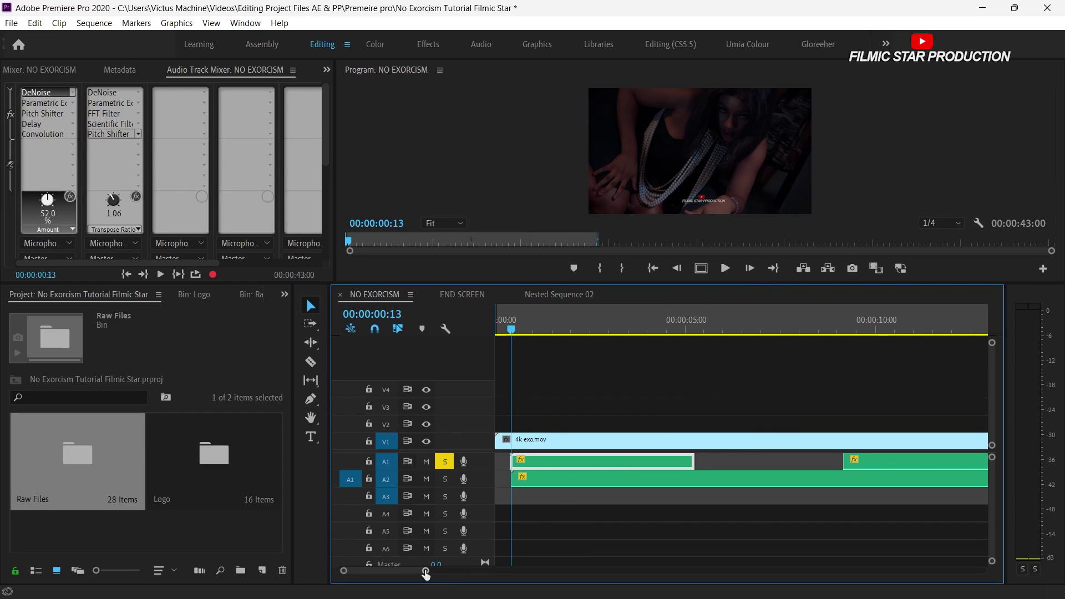
drag(425, 574, 379, 570)
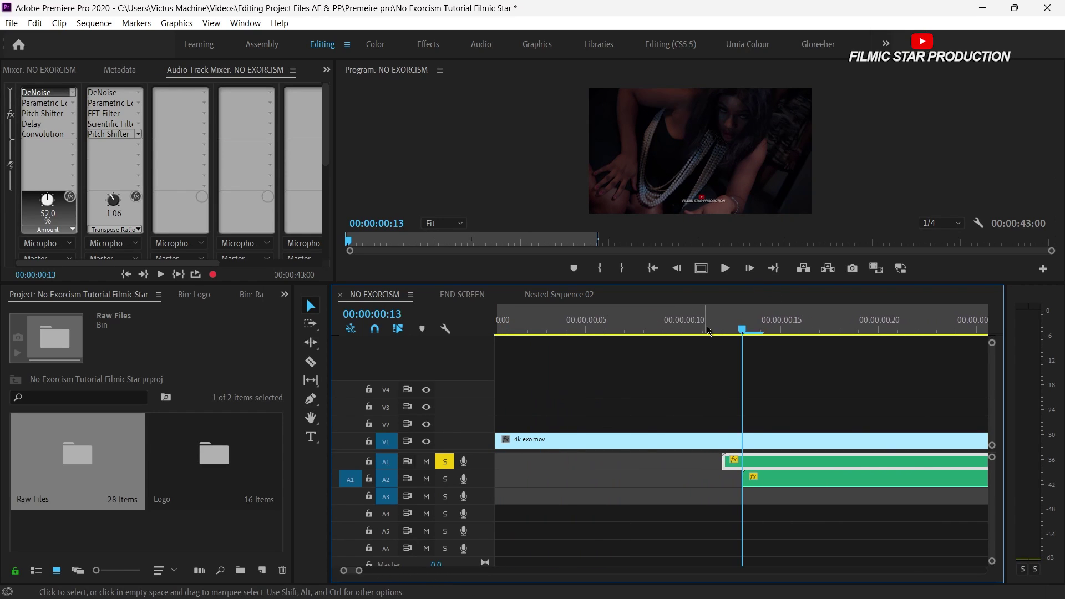
drag(706, 331, 724, 333)
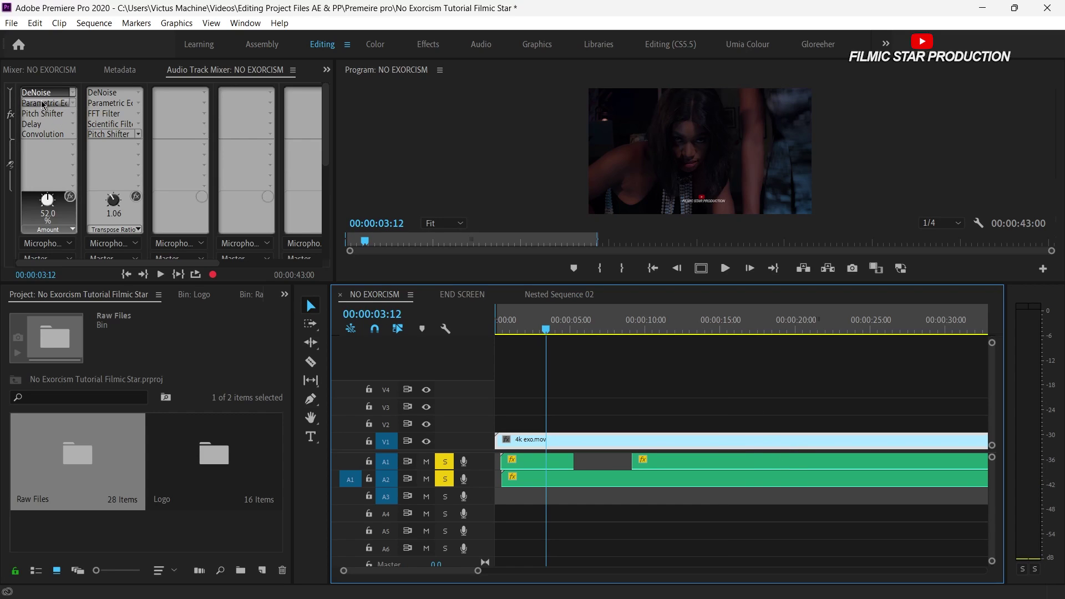
- Set A1's DeNoise, Parametric Eq and Pitch Shifter slots to None in the Audio Track Mixer
click(43, 105)
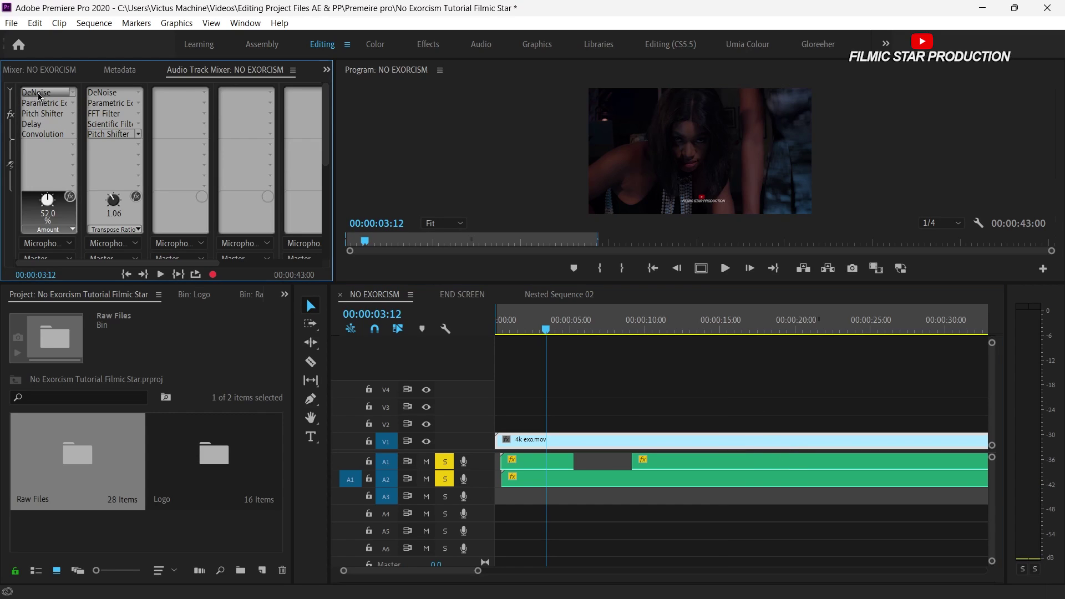
click(39, 96)
click(73, 104)
click(73, 103)
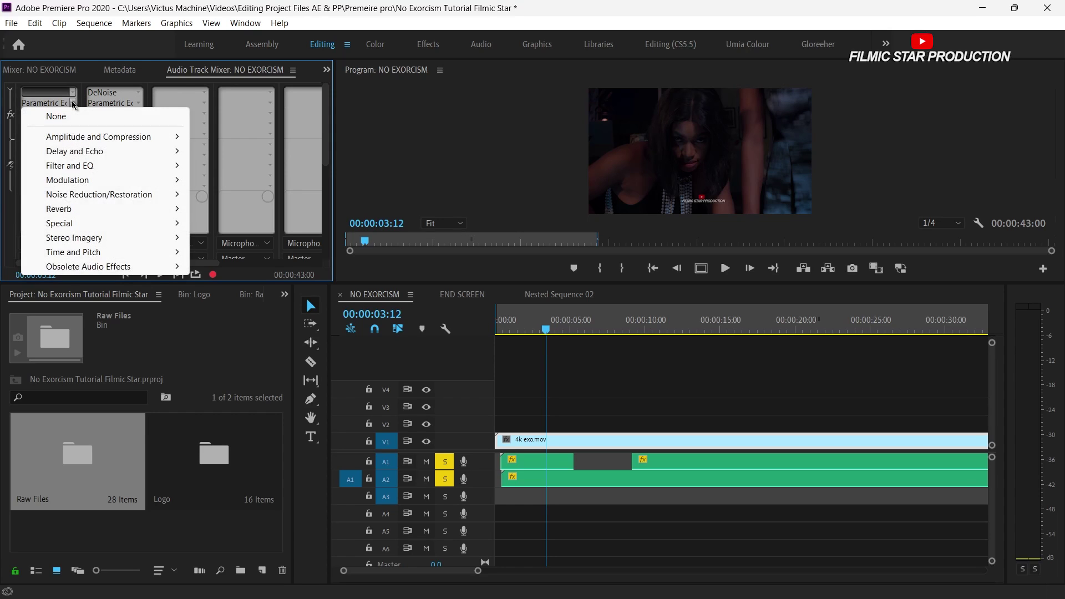
click(73, 116)
click(74, 113)
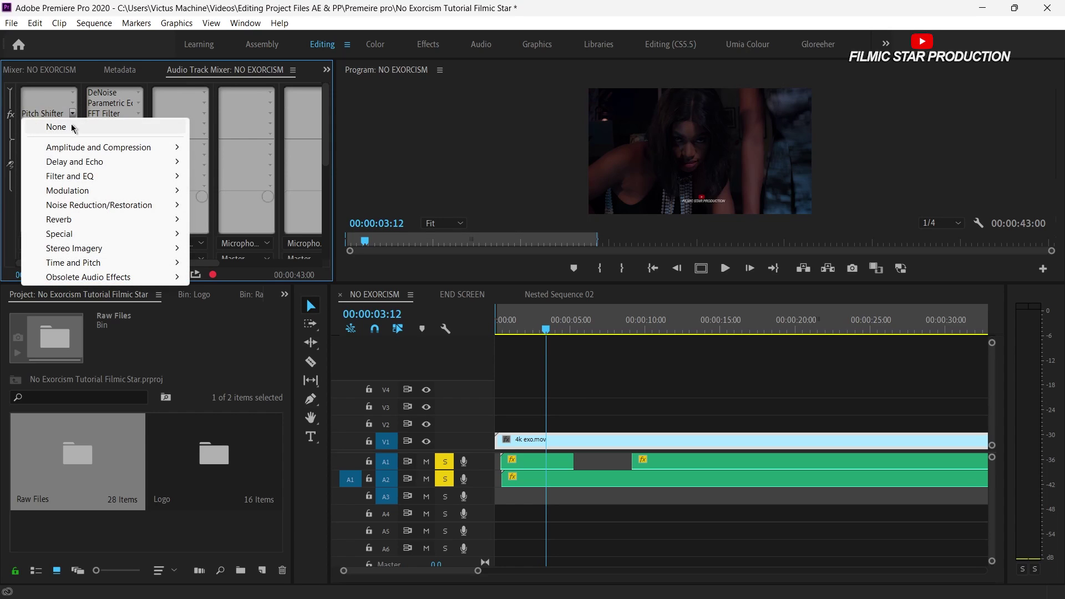
click(72, 127)
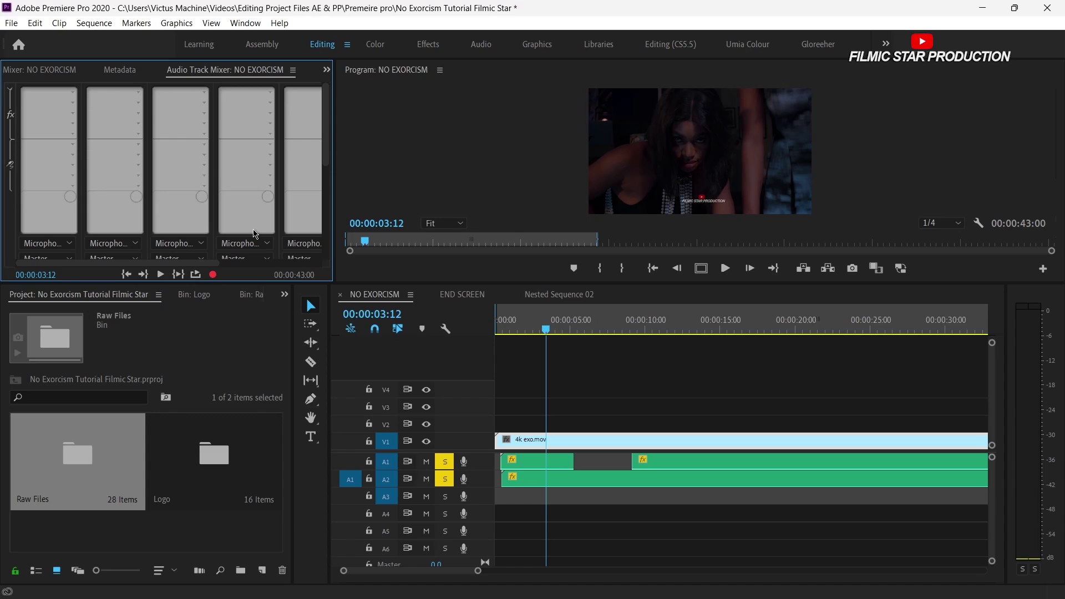
- Show Effect Controls, select the nested A1 clip, and open the Audio Track Mixer for NO EXORCISM
click(327, 71)
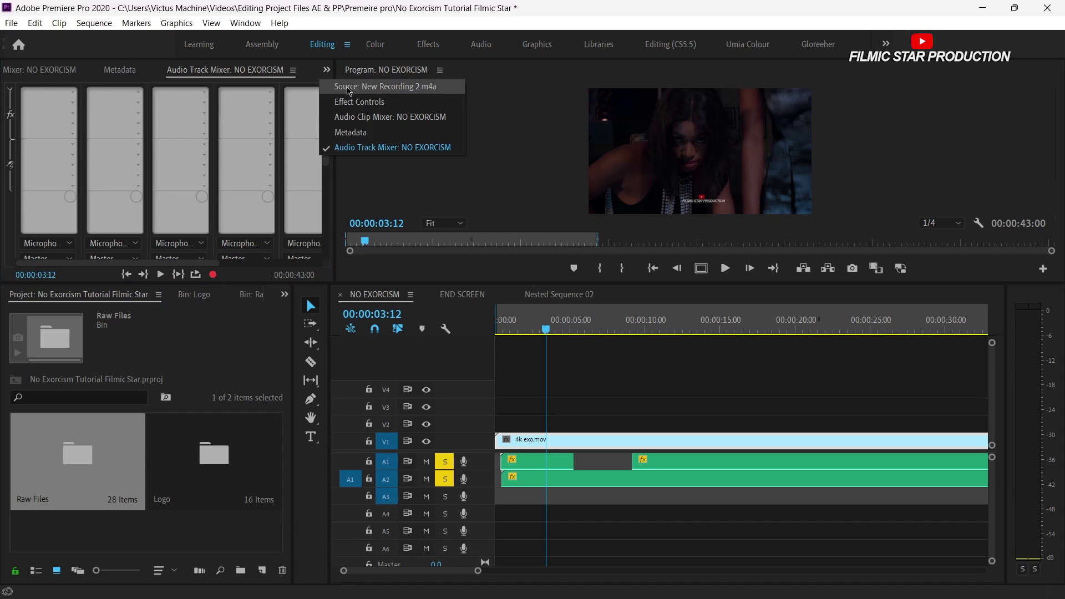
click(355, 99)
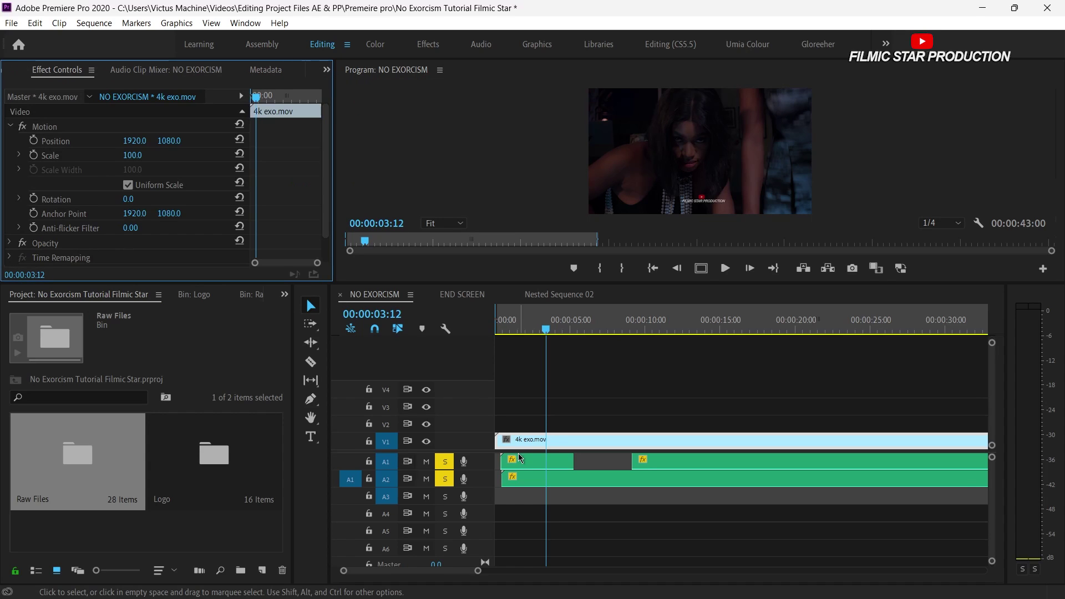
click(527, 467)
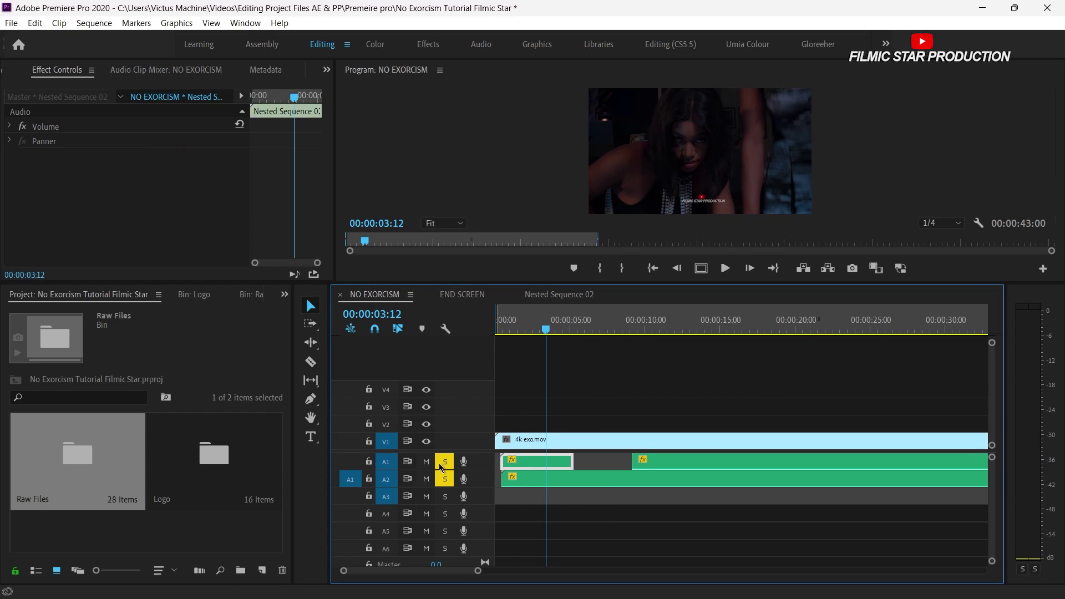
click(505, 328)
click(245, 22)
mouse_move(284, 181)
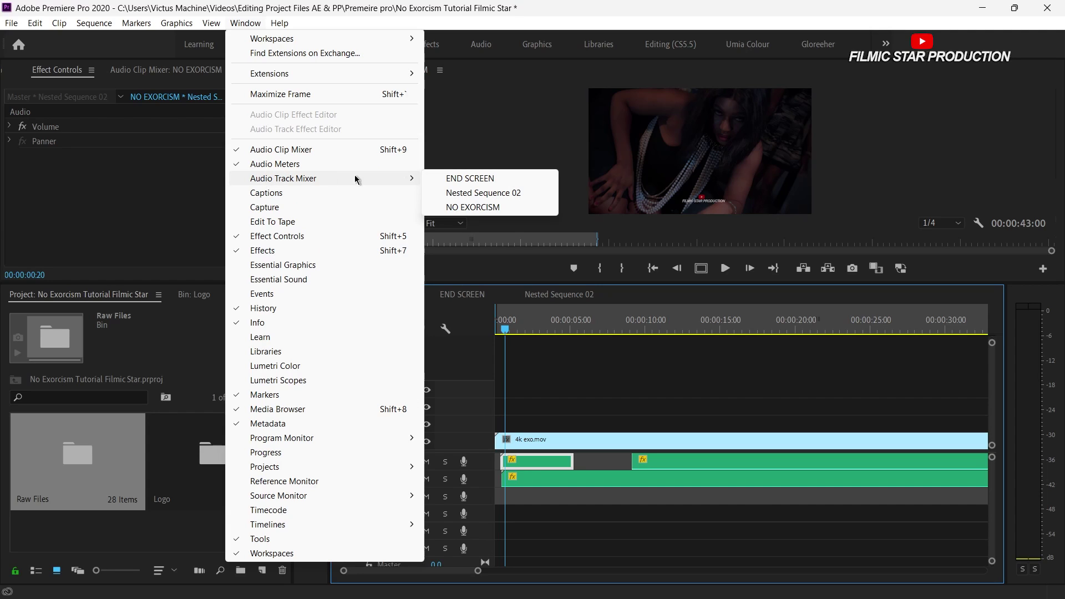
click(476, 210)
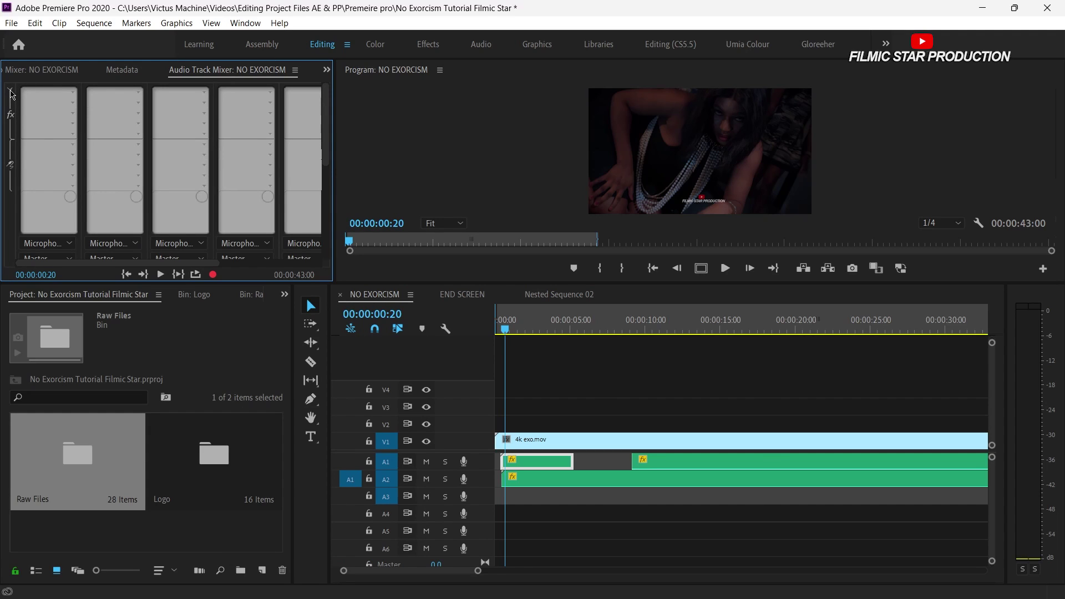
- Collapse the mixer's effects area, widen the mixer panel, and zoom the timeline out
click(11, 91)
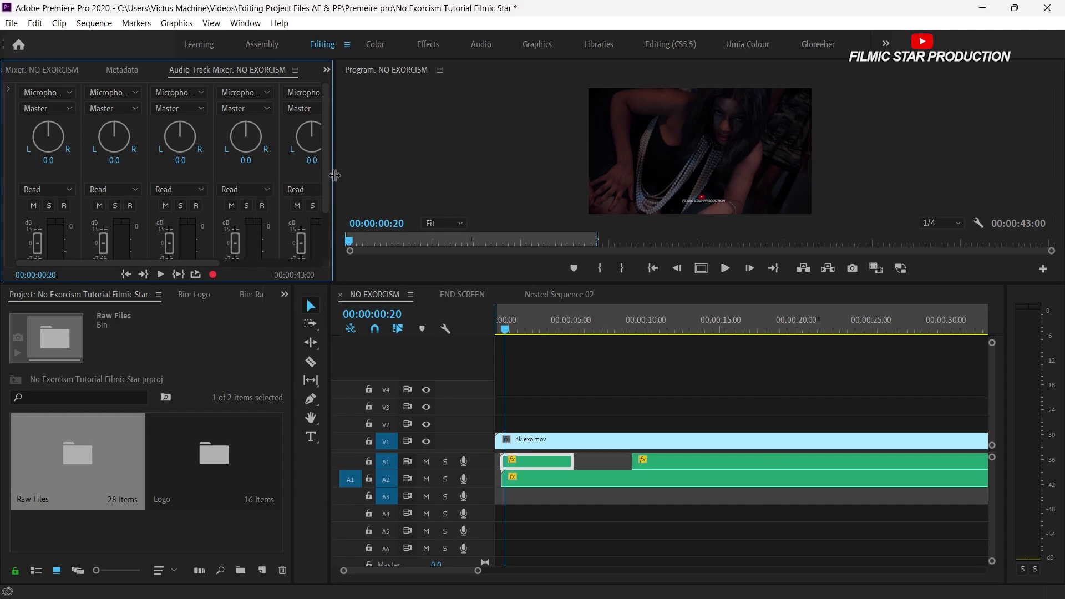
drag(334, 175, 514, 197)
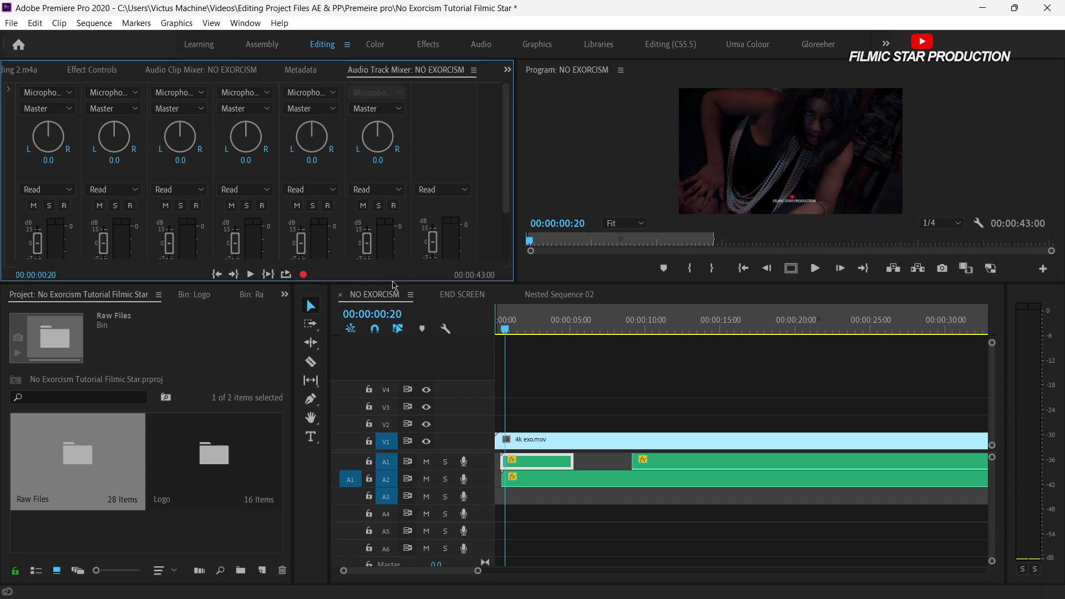
drag(394, 282, 347, 257)
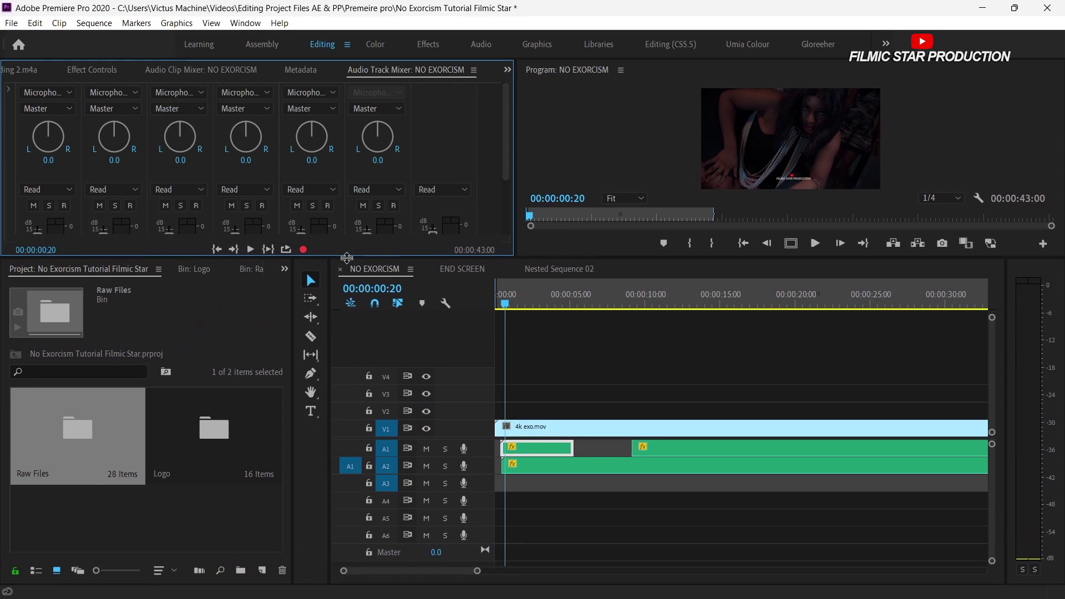
drag(477, 573, 540, 571)
- Add Noise Reduction/Restoration > DeNoise to Audio 1's first effect slot
click(546, 449)
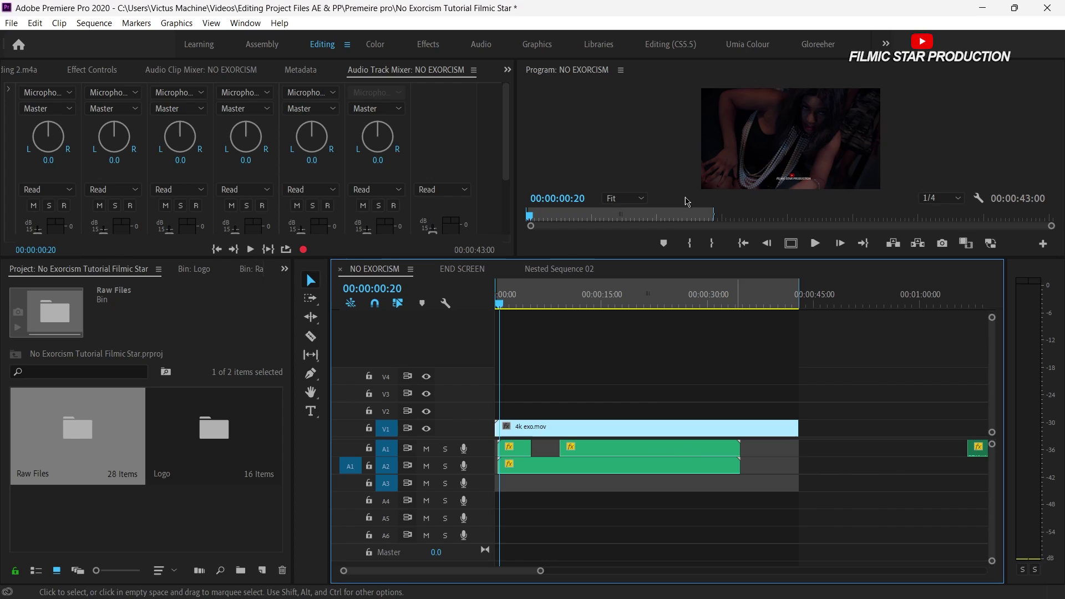
click(499, 100)
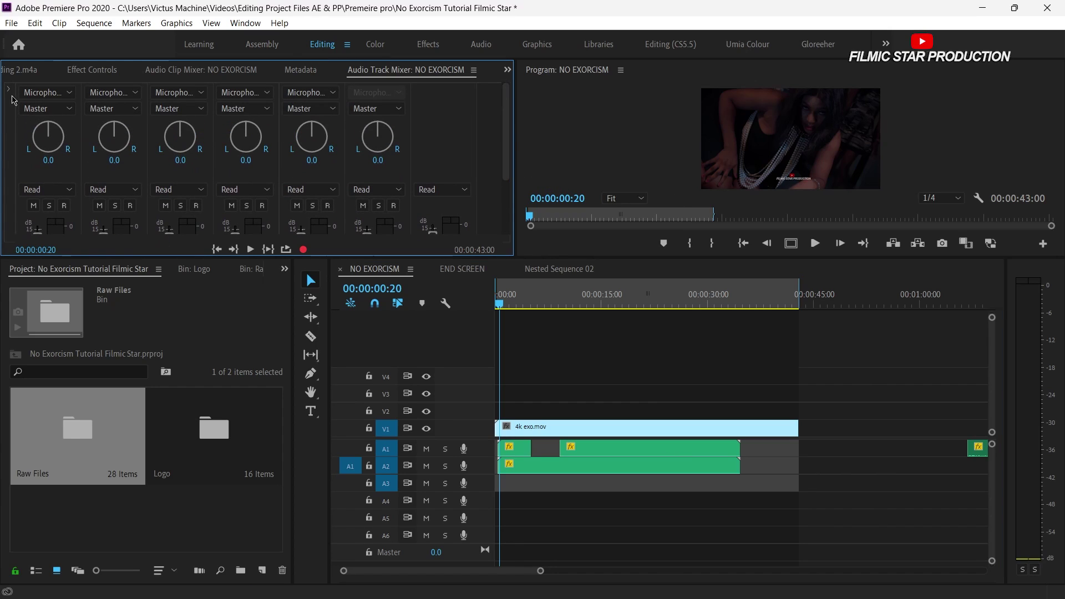
click(9, 92)
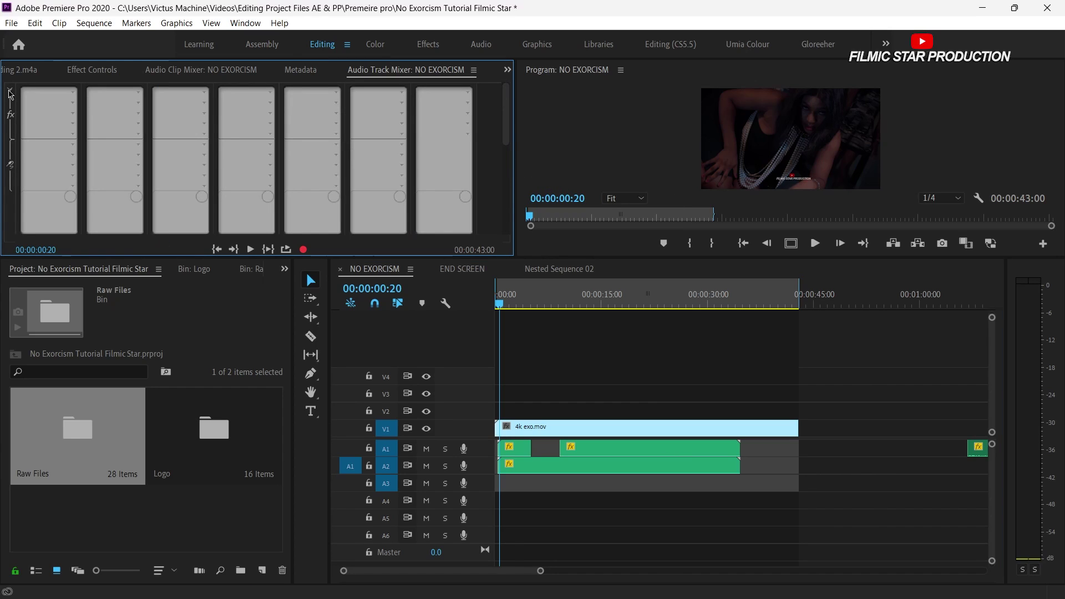
click(72, 94)
mouse_move(88, 180)
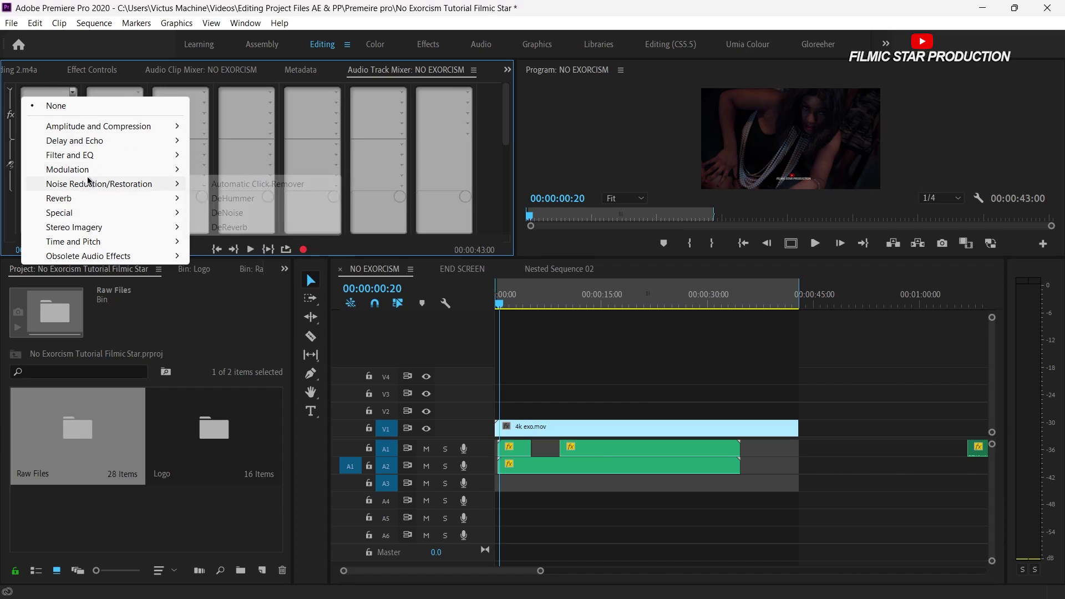
click(241, 213)
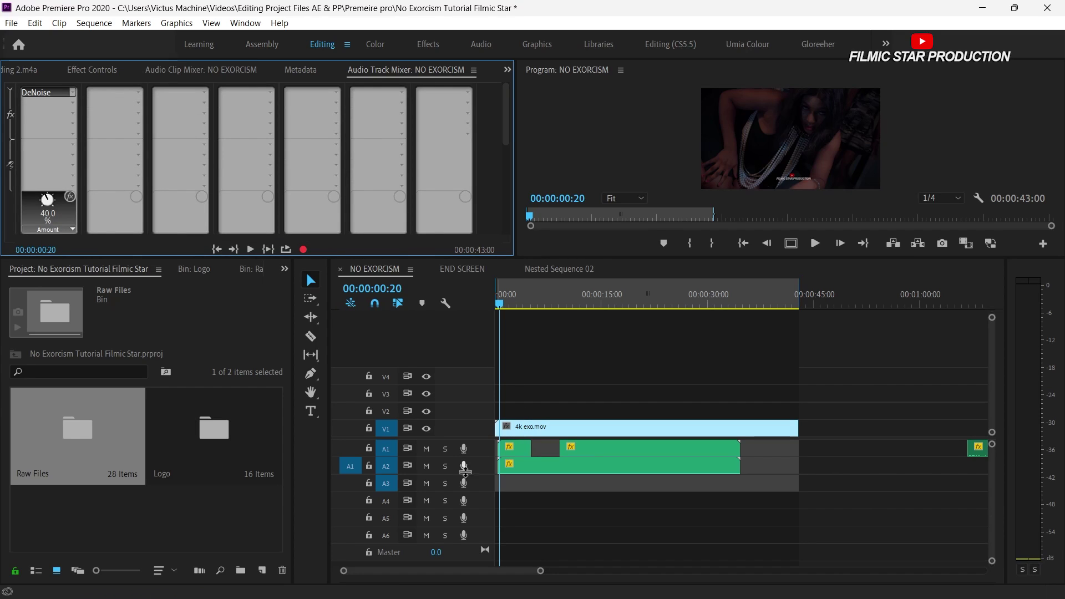
- Mute A2 and play the sequence to hear the denoised dialogue
click(432, 467)
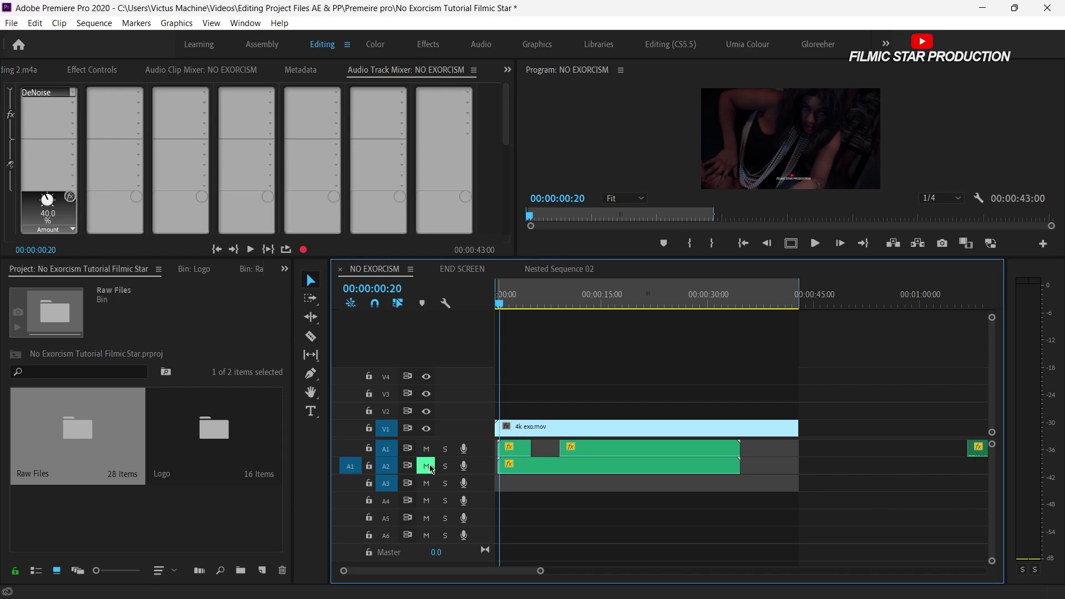
key(space)
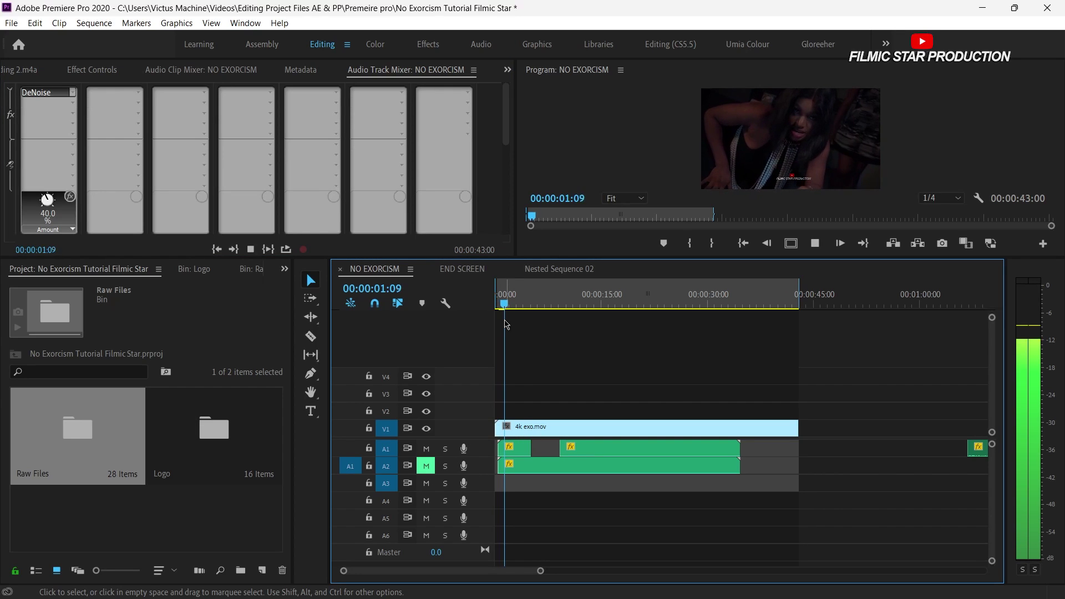
key(space)
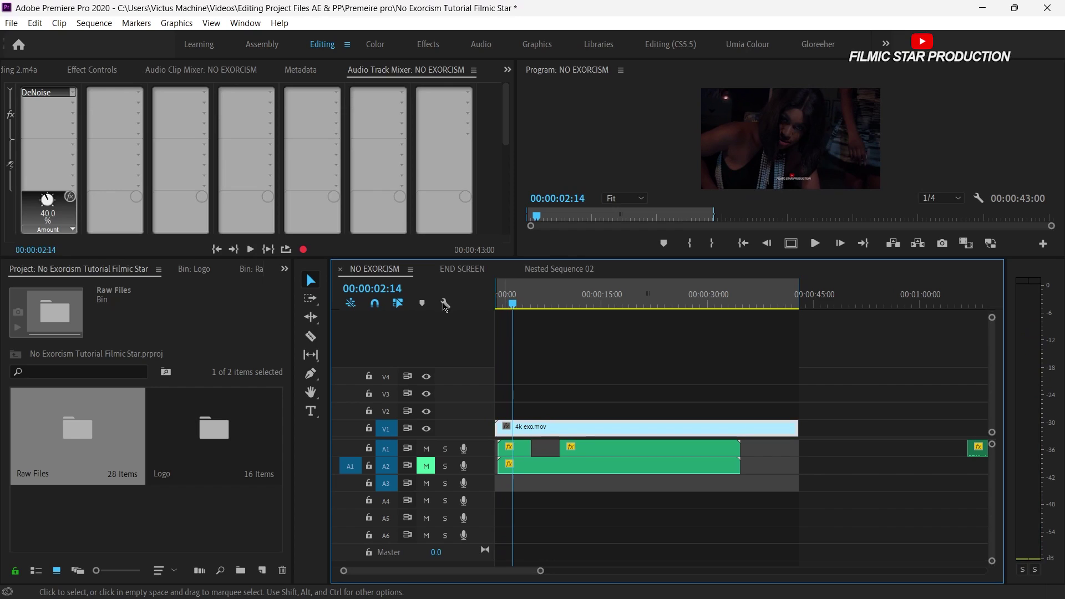
click(48, 198)
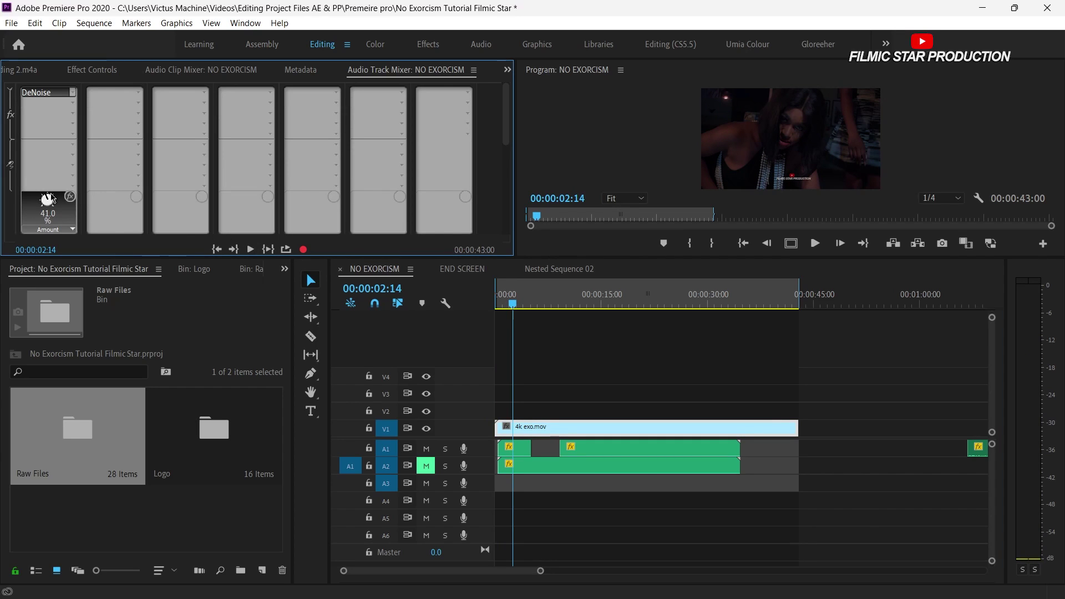
- Add a Parametric Equalizer to A1 cutting lows and highs by 15 dB, steep high slope, slight 825 Hz dip
click(74, 105)
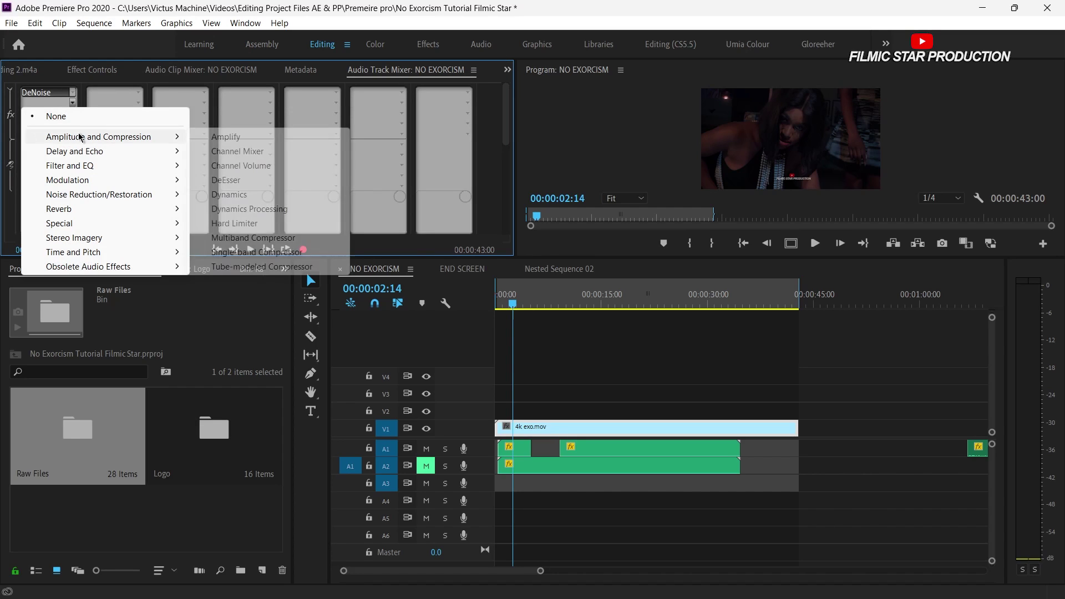
mouse_move(167, 165)
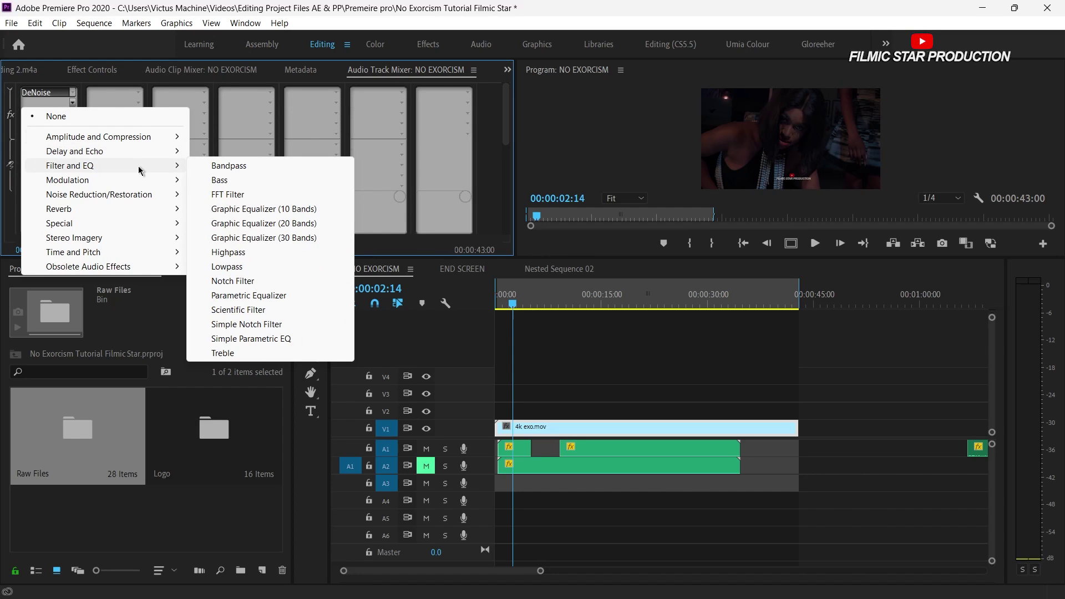
click(239, 296)
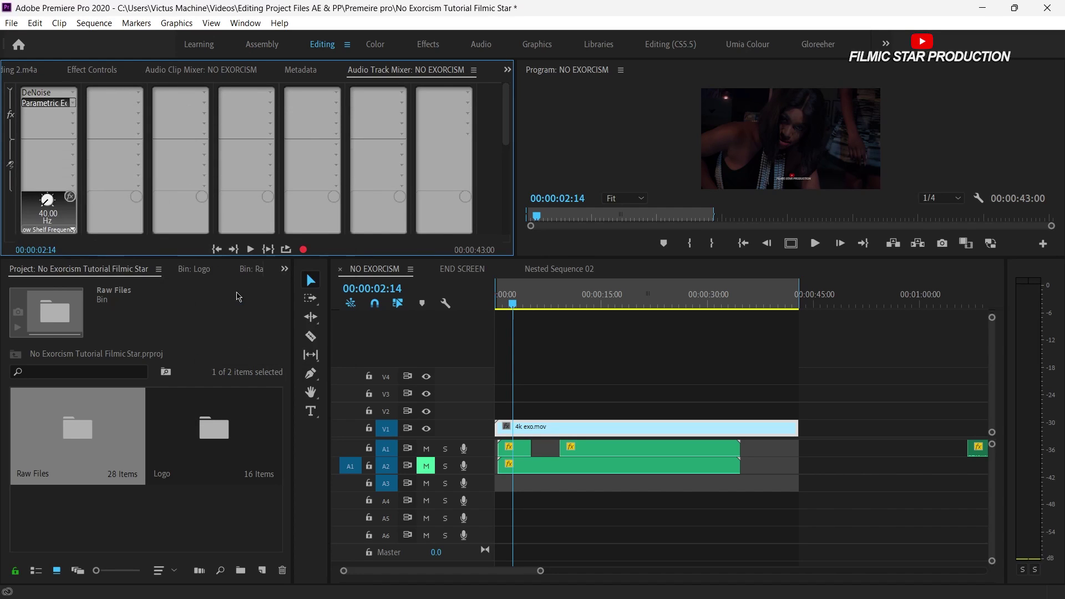
double_click(47, 107)
drag(424, 278, 403, 355)
drag(742, 278, 883, 279)
drag(778, 277, 769, 347)
click(753, 415)
drag(589, 277, 600, 292)
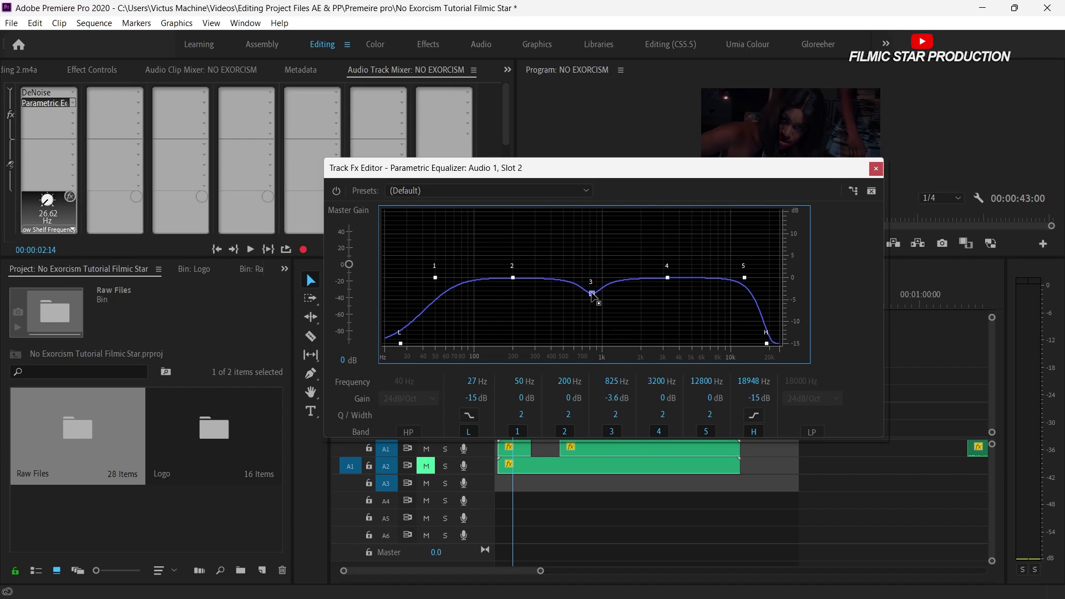
- Add Time and Pitch > Pitch Shifter to A1 set to -2 semitones (ratio 0.8950)
click(73, 113)
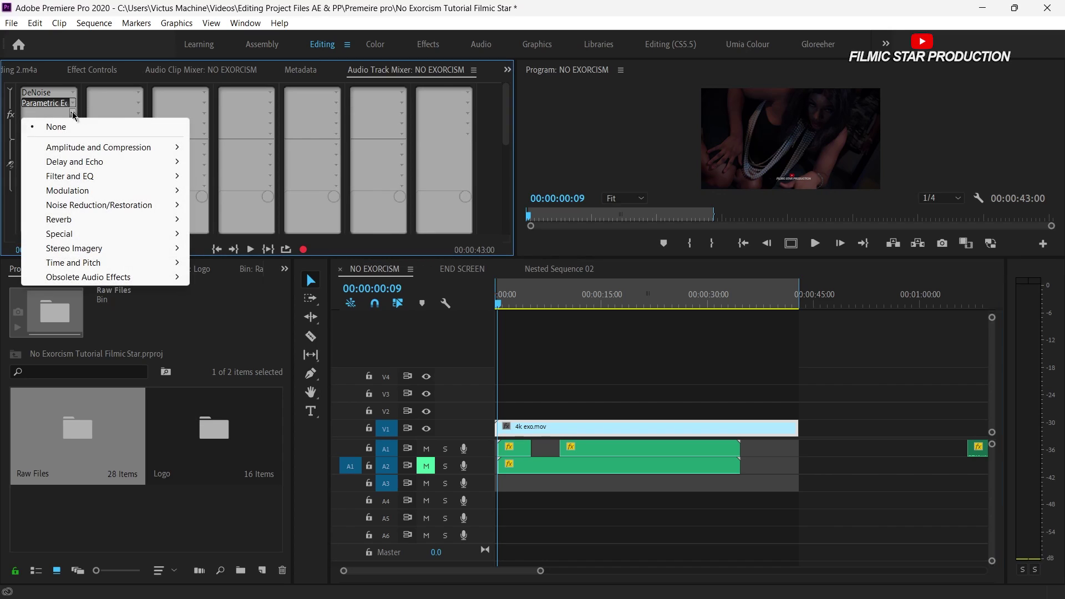
mouse_move(79, 180)
mouse_move(111, 262)
click(215, 263)
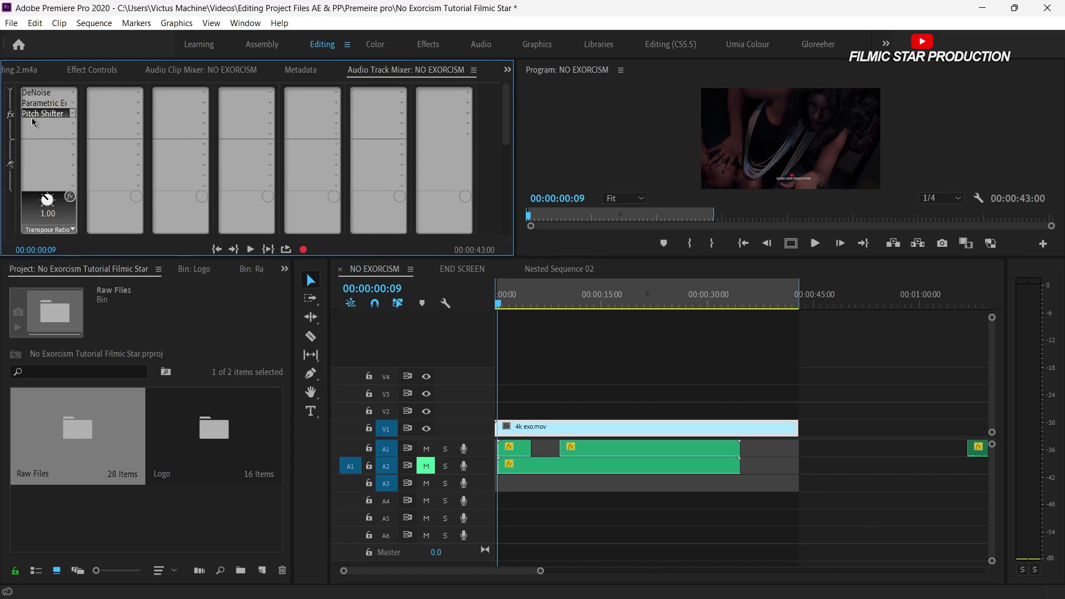
double_click(43, 114)
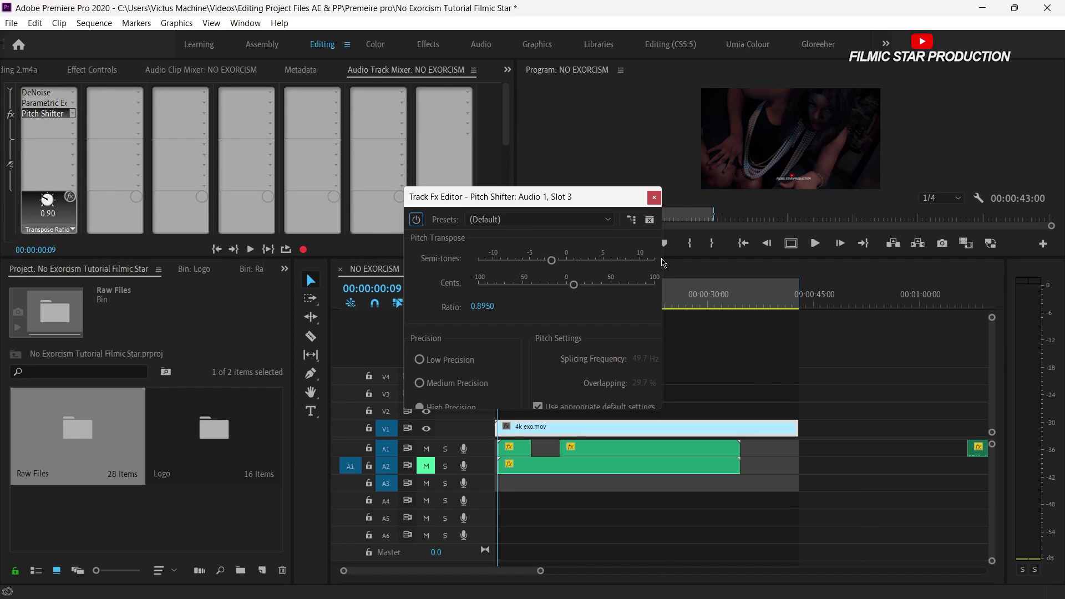
drag(663, 263, 745, 265)
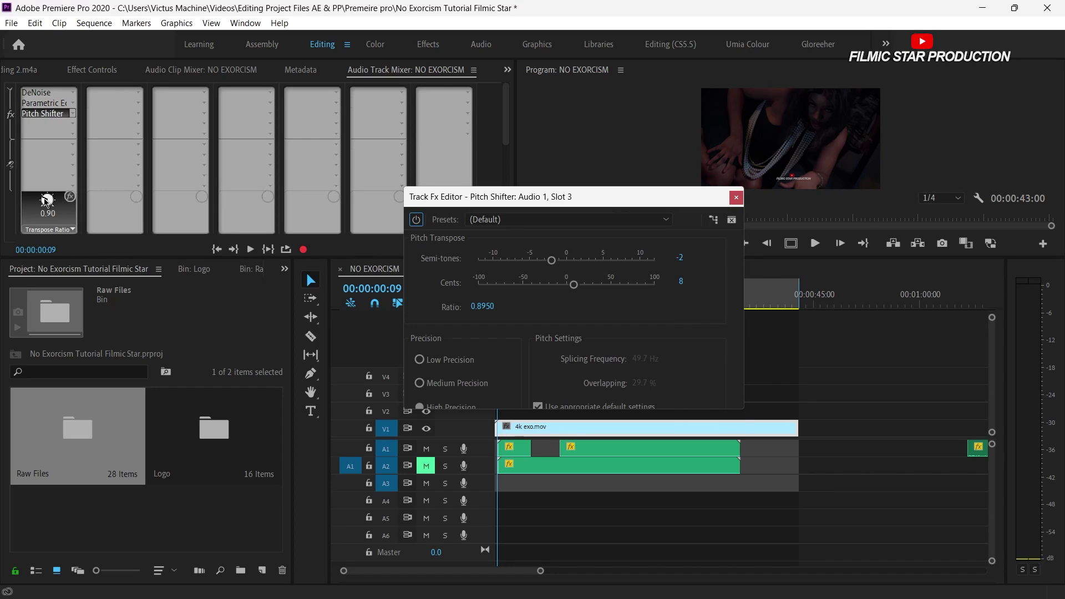
click(46, 200)
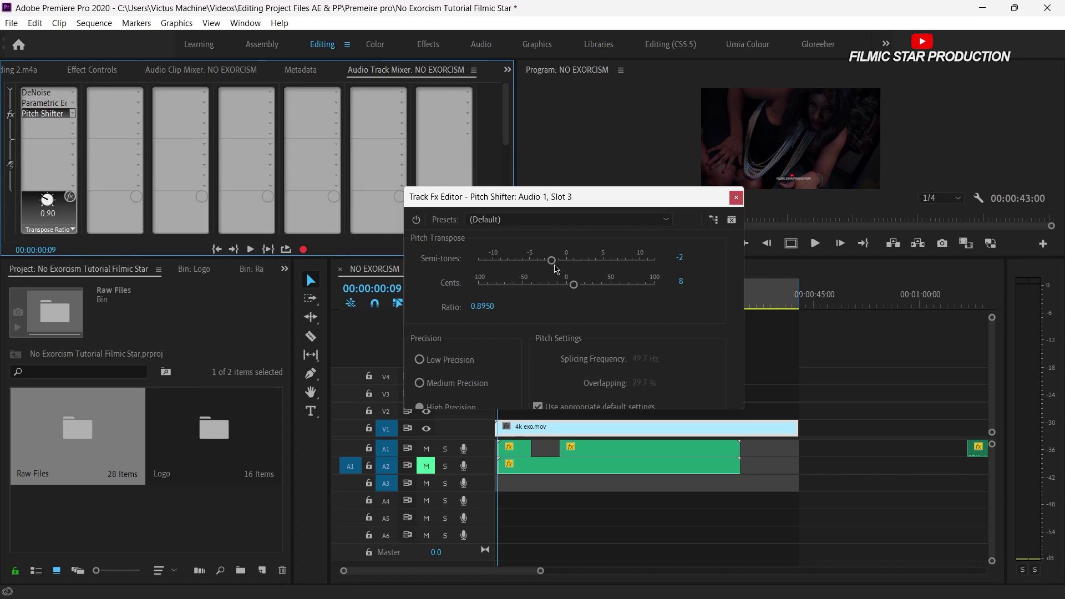
drag(556, 269, 547, 265)
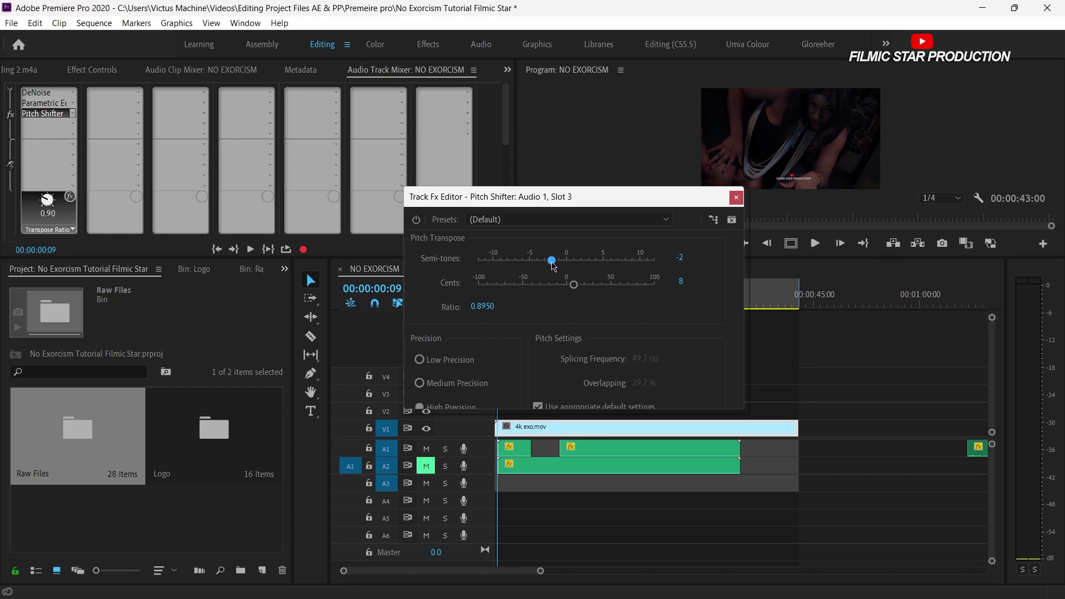
click(734, 200)
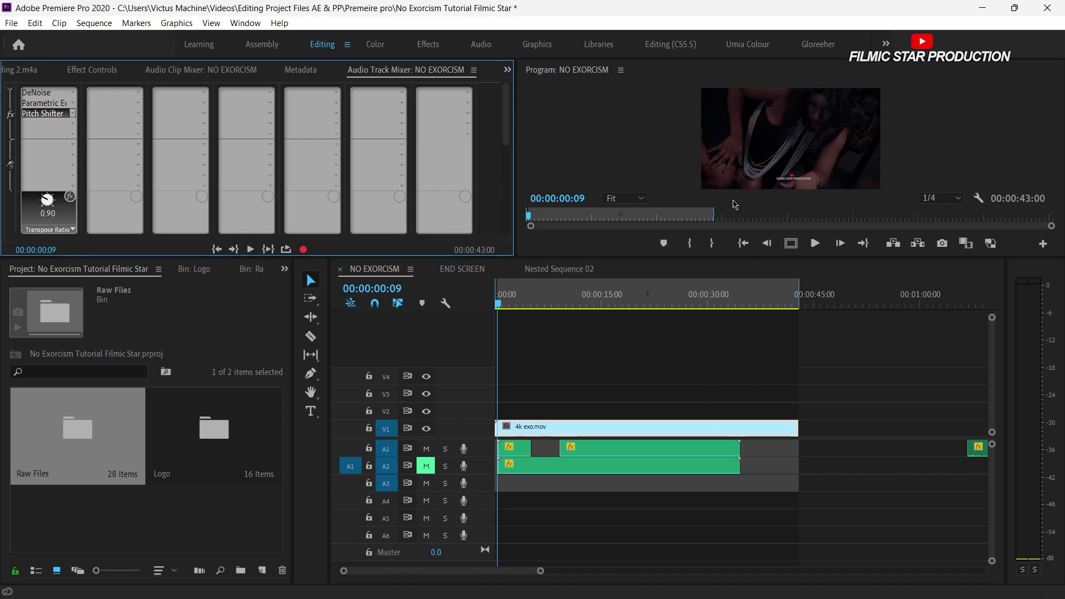
- Play the sequence to hear the deeper voice, then return near the start
key(space)
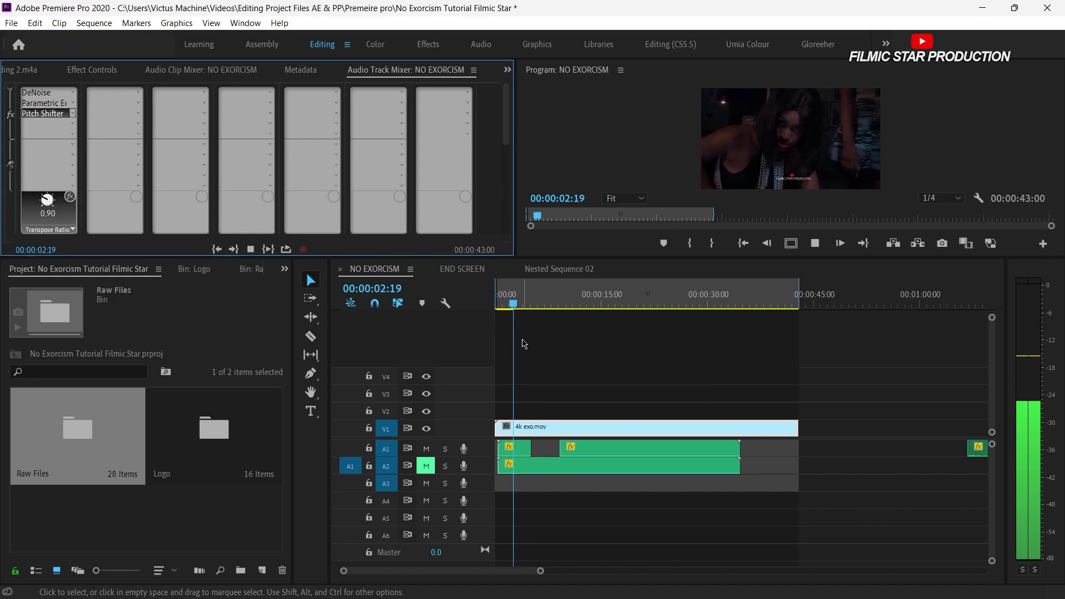
key(space)
click(501, 305)
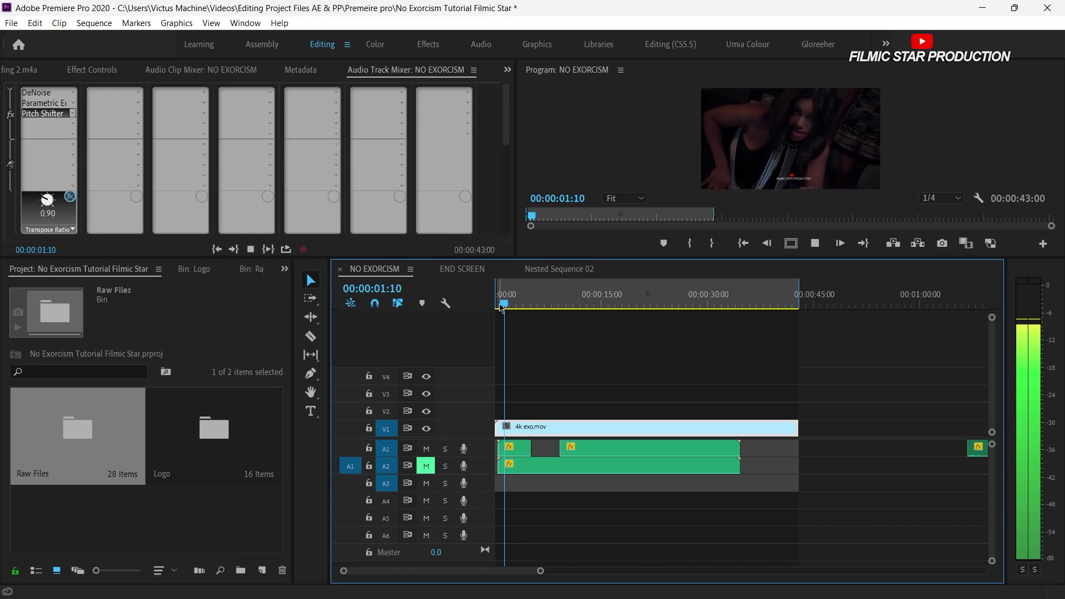
- Add Delay and Echo > Delay to Audio 1 with a 0.380-second delay time
key(space)
click(49, 123)
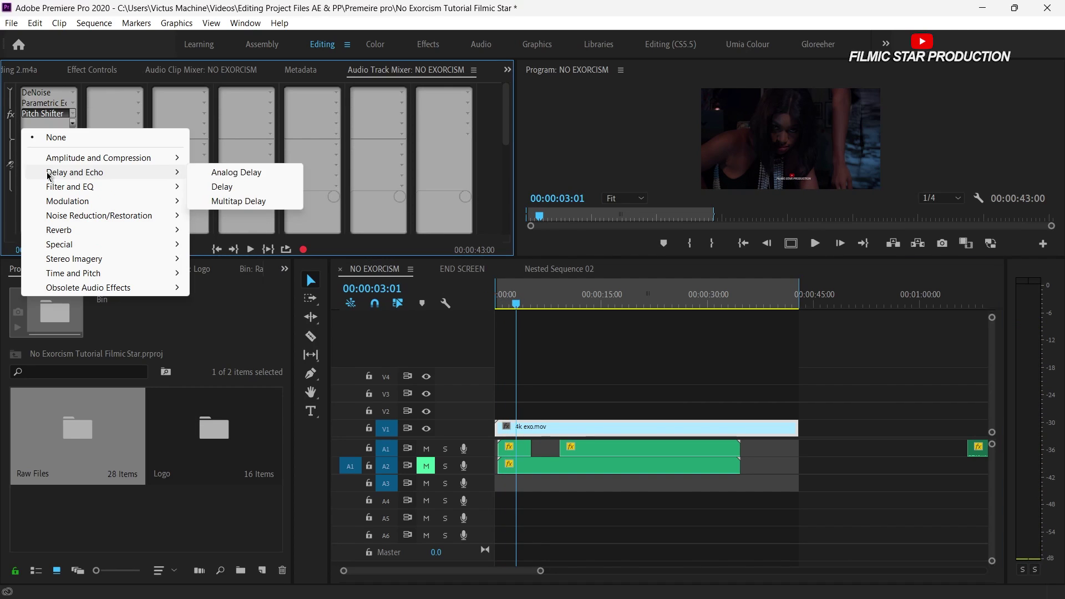
mouse_move(172, 173)
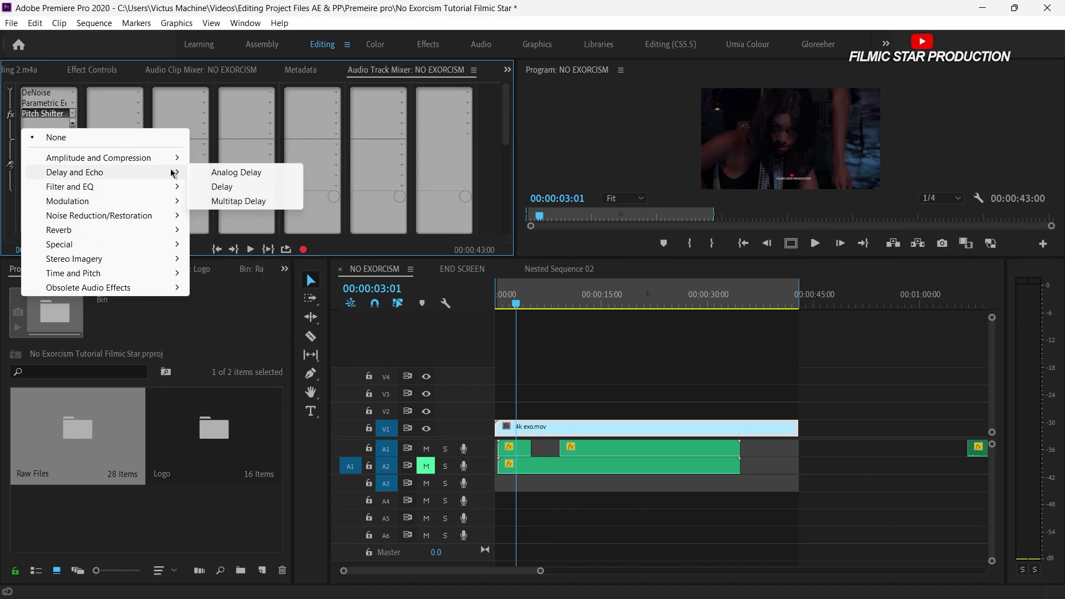
click(219, 187)
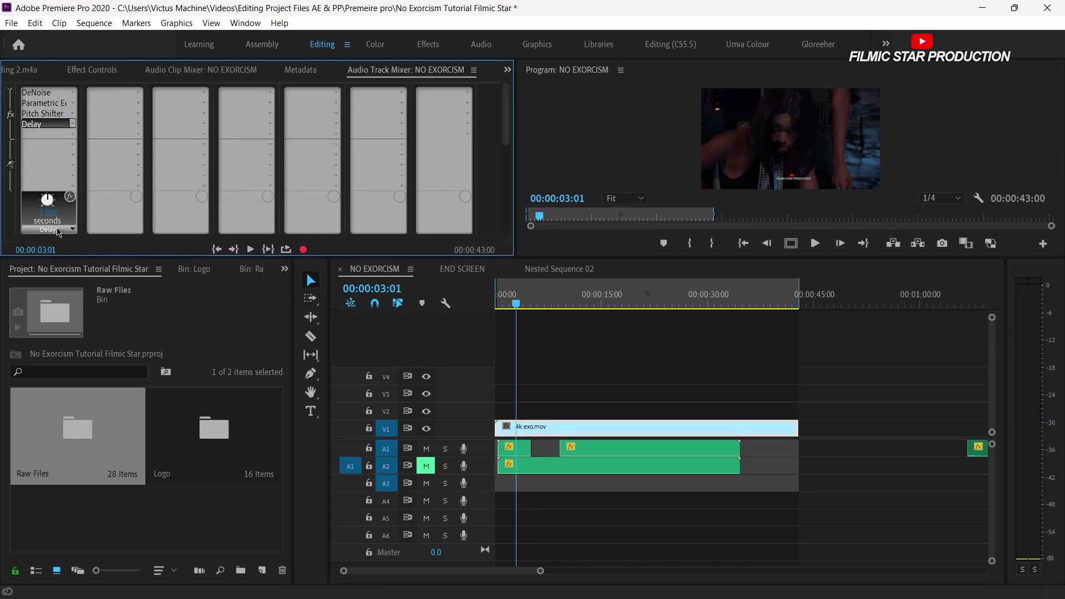
drag(59, 232, 53, 212)
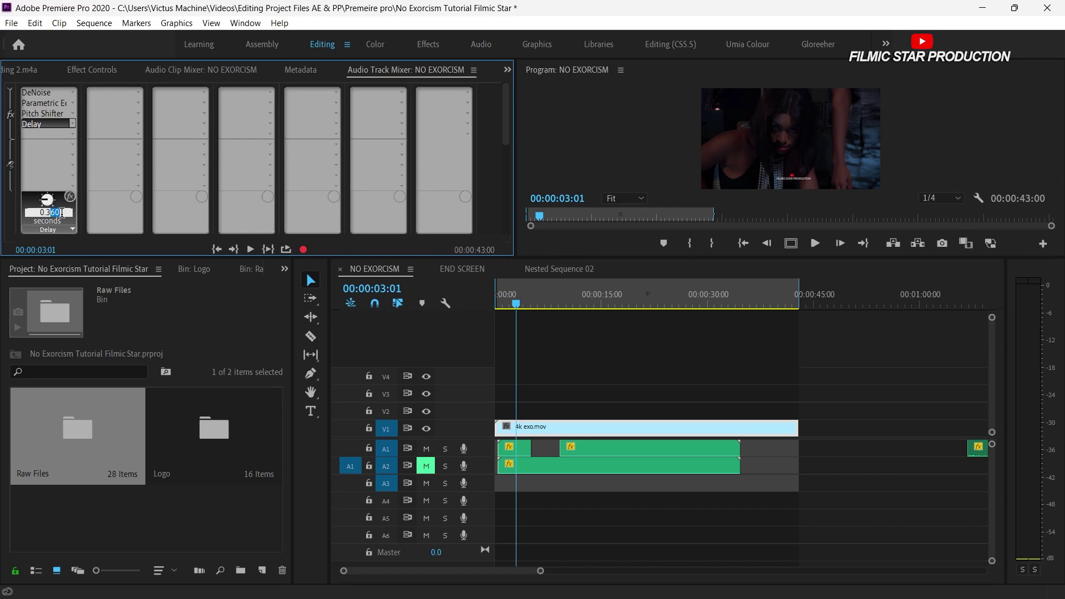
click(59, 229)
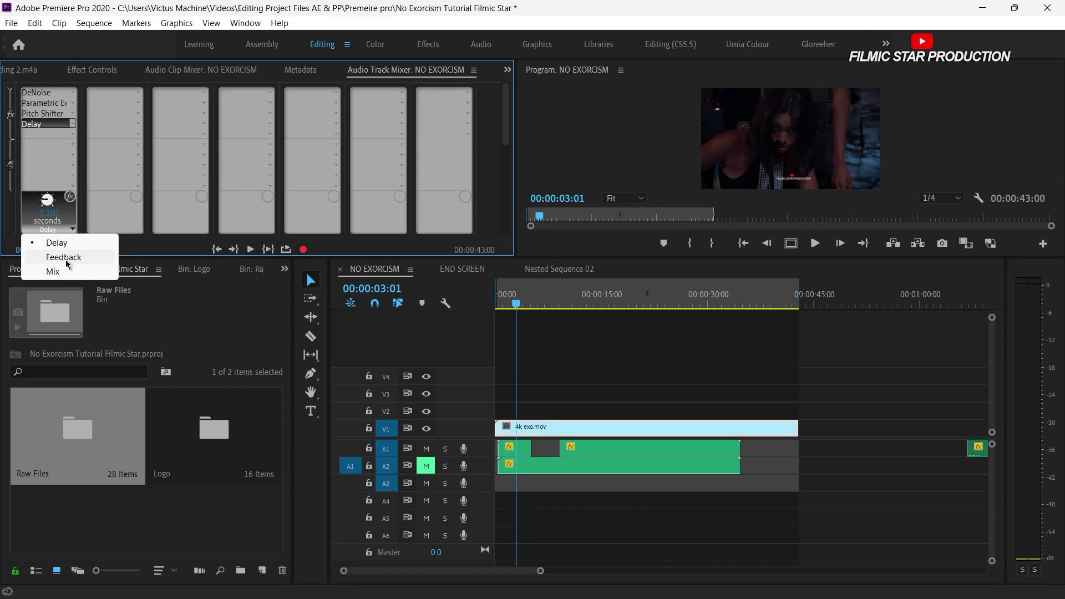
click(63, 257)
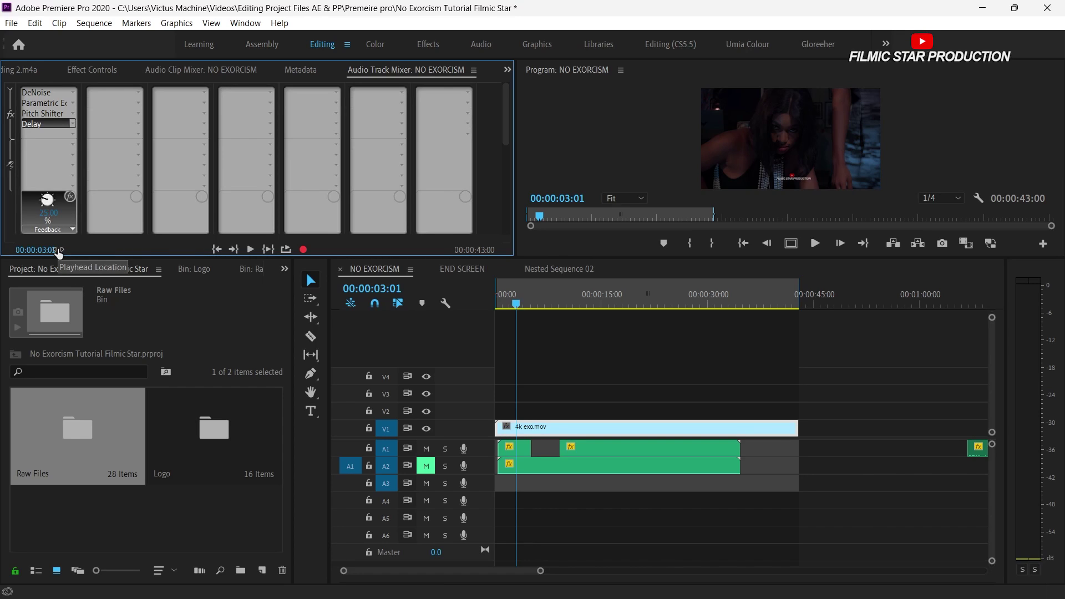
- Set the Delay's Mix to 18% and play from the sequence start
click(52, 235)
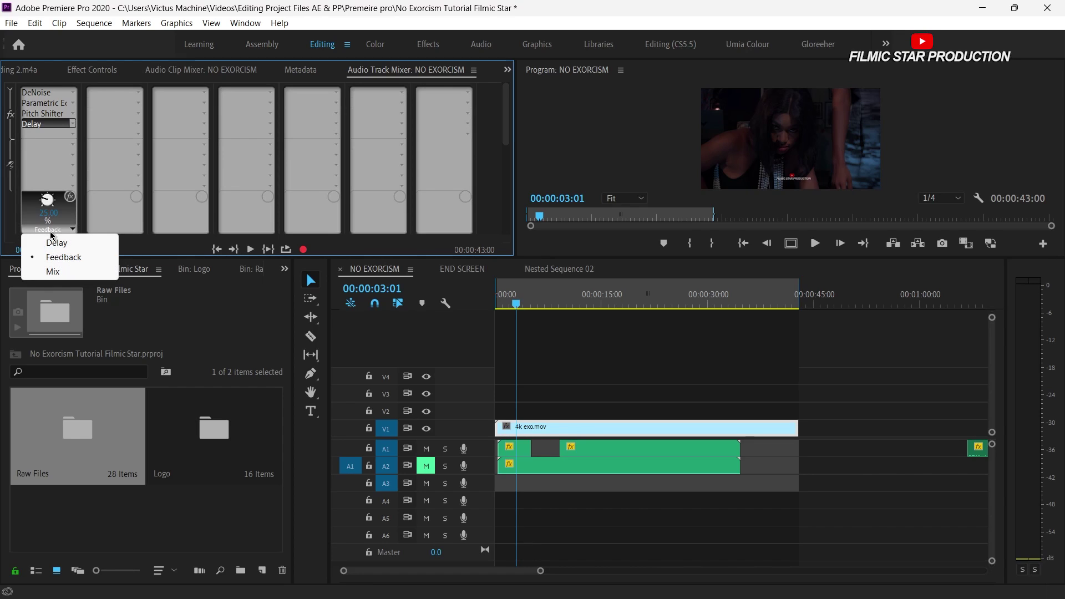
click(71, 271)
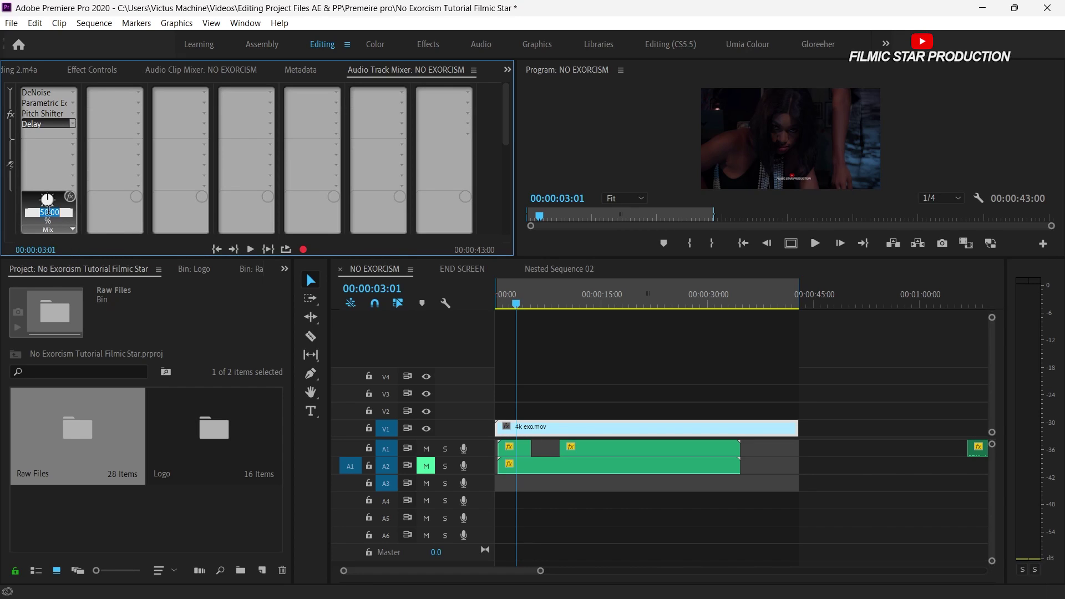
text(18)
key(Return)
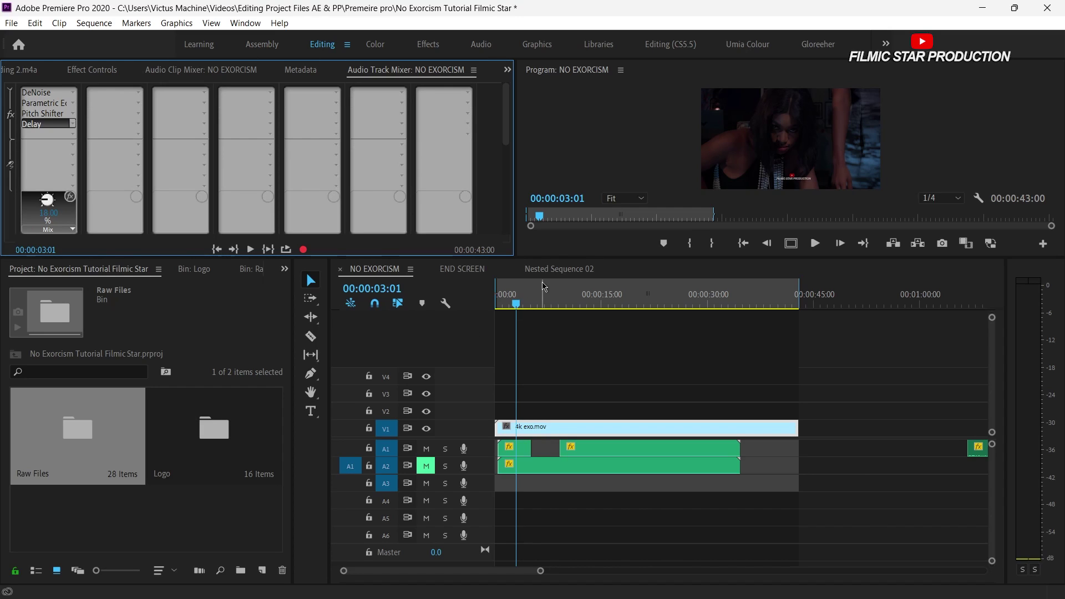
drag(544, 285, 497, 305)
key(space)
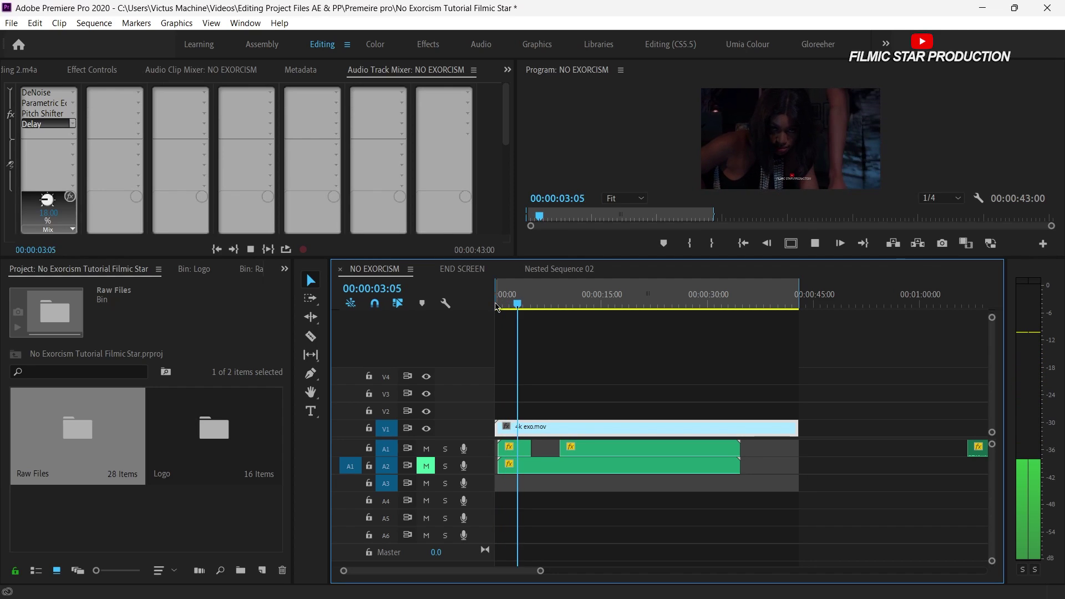
- Add Reverb > Convolution Reverb to A1's fifth slot with the Inside Shower - Door Closed impulse
click(74, 135)
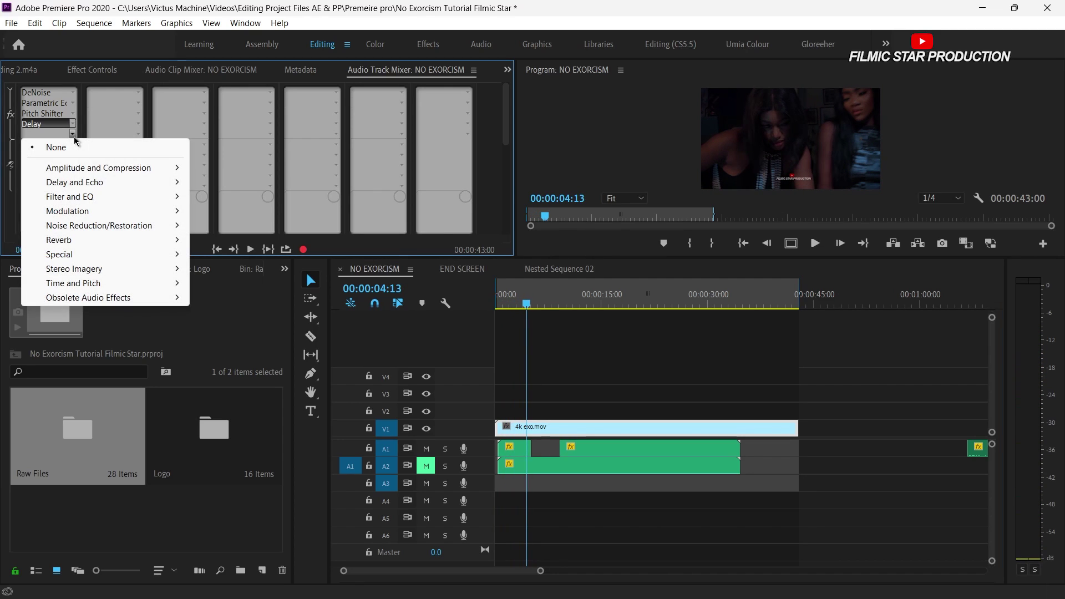
mouse_move(79, 182)
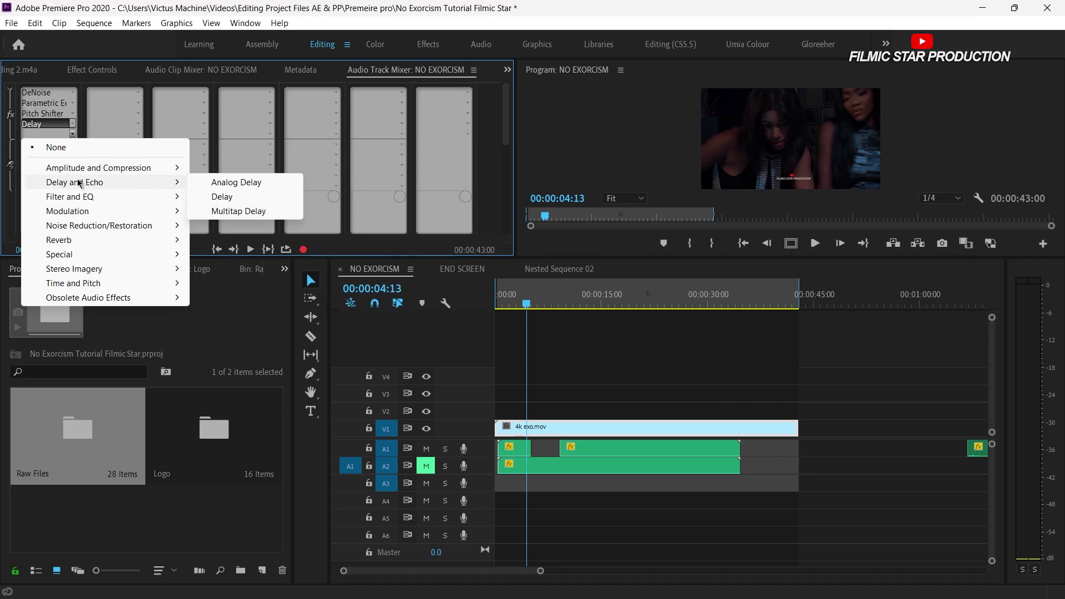
mouse_move(79, 242)
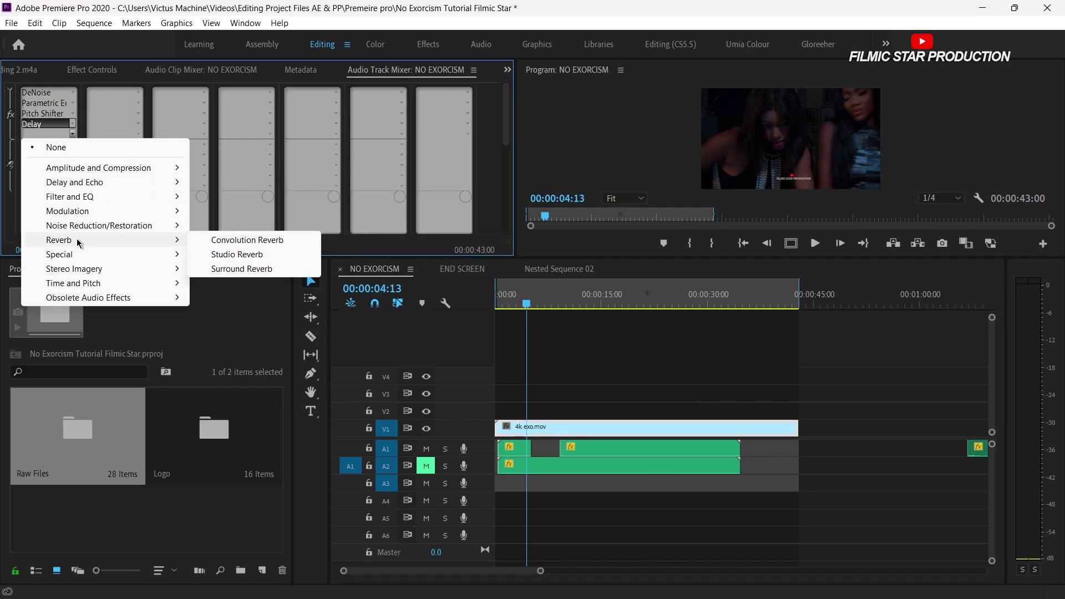
click(215, 242)
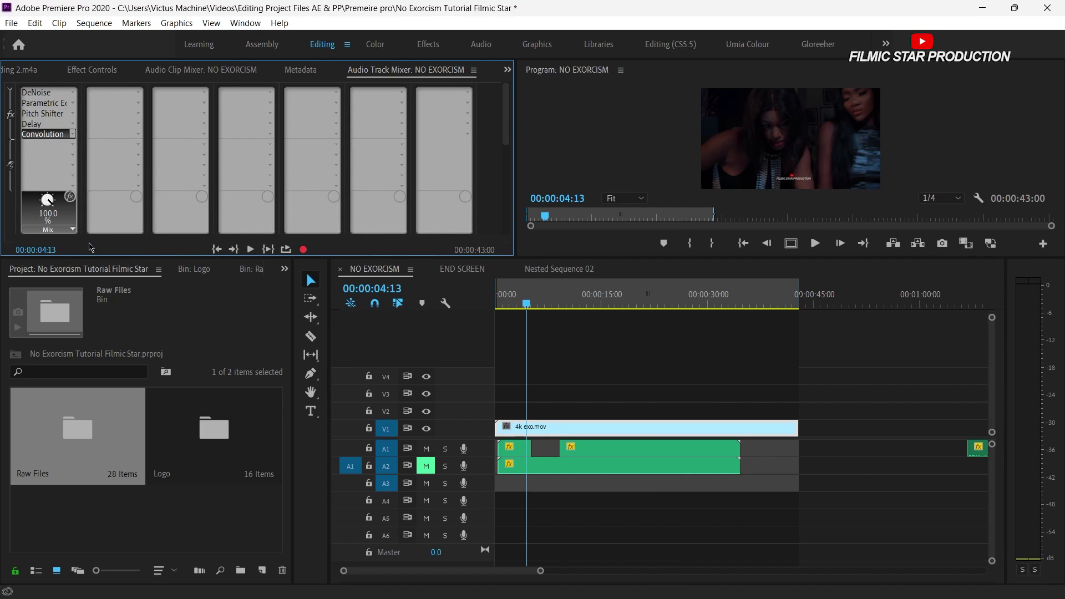
double_click(27, 134)
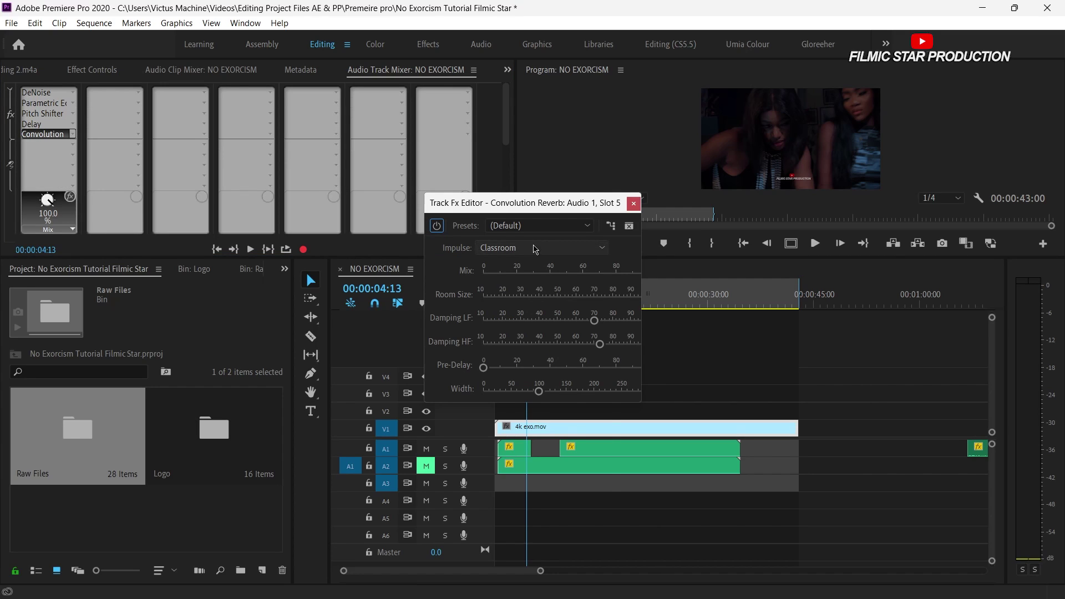
click(535, 250)
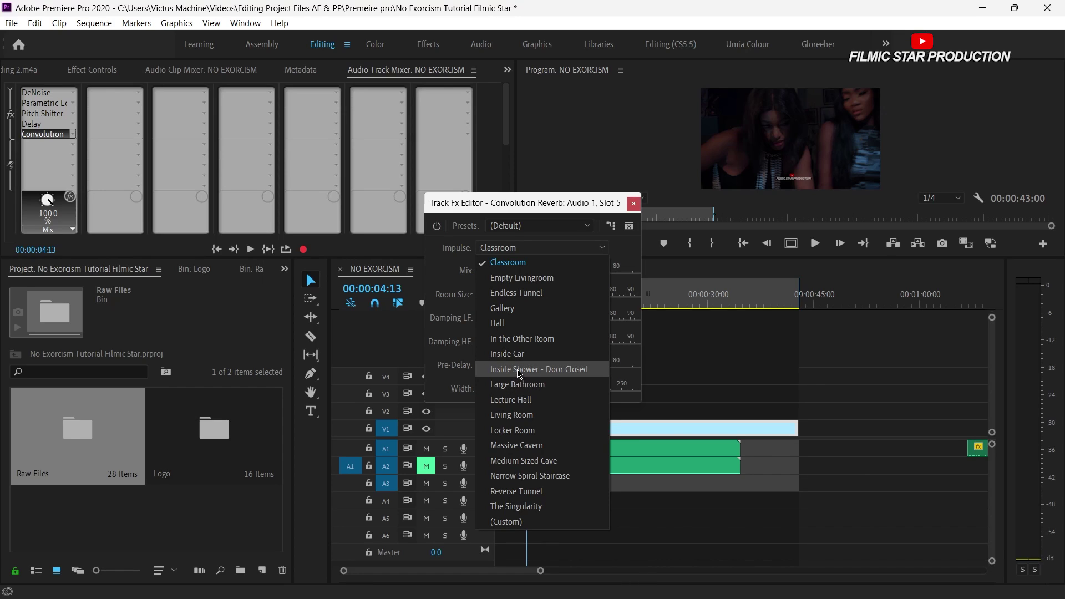
click(520, 369)
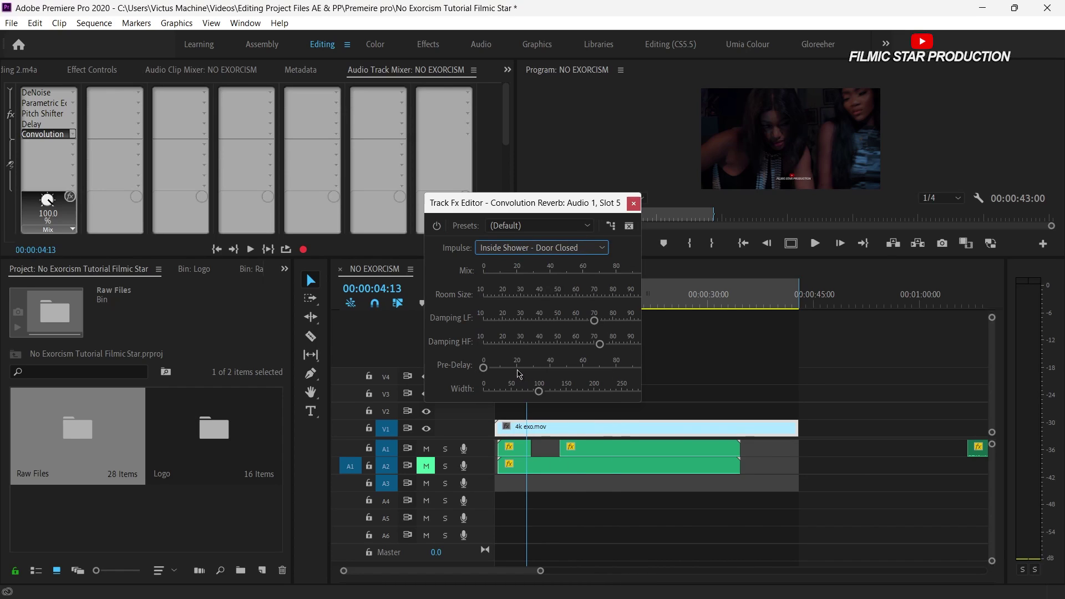
click(633, 205)
click(499, 306)
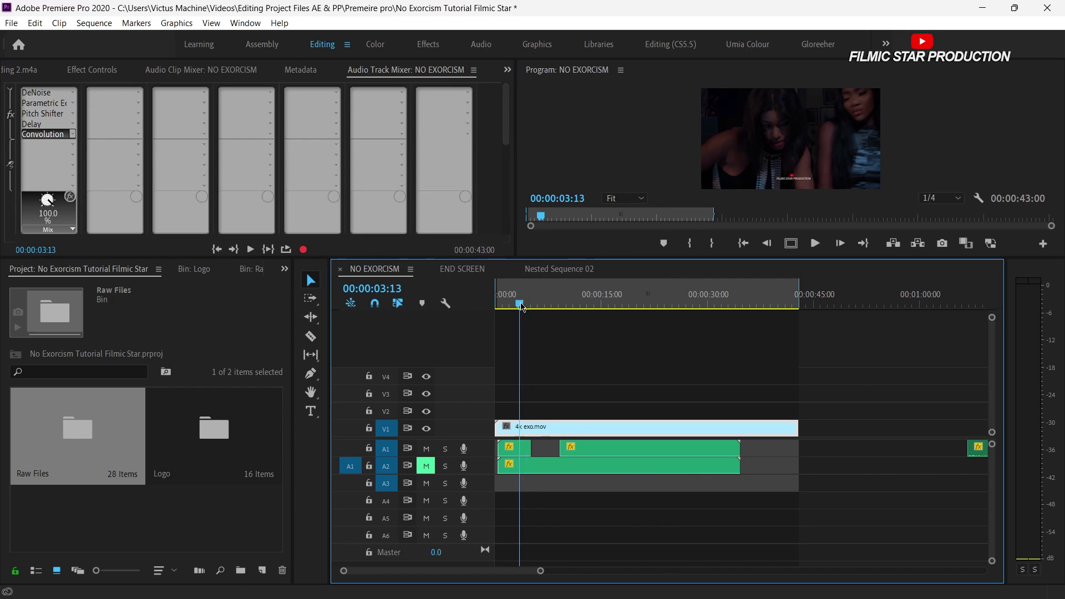
- Preview the reverb, then solo A2 and play it alone from near the start
key(space)
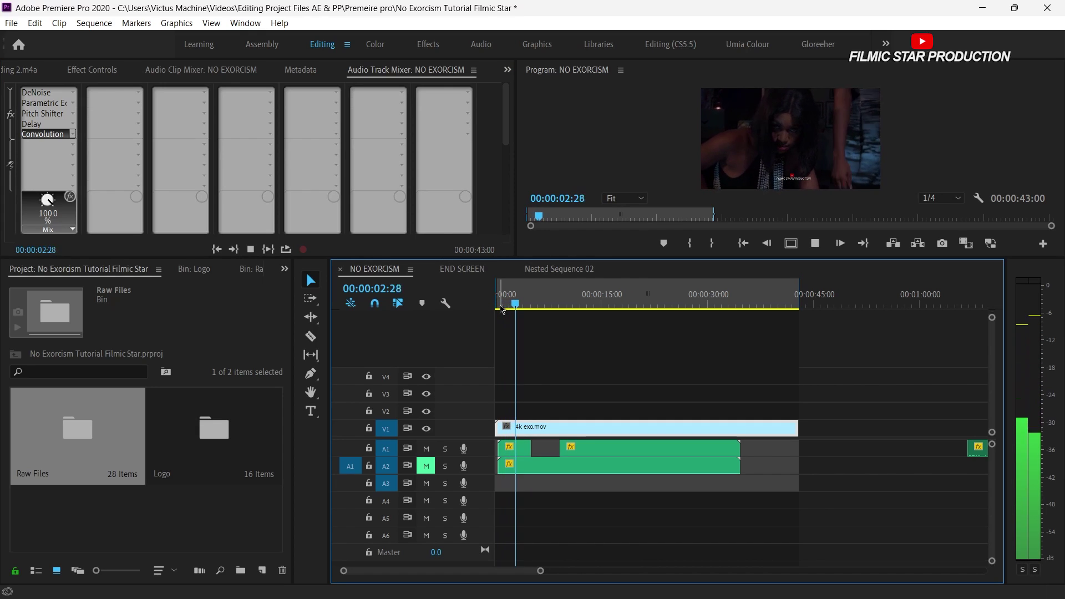
click(502, 309)
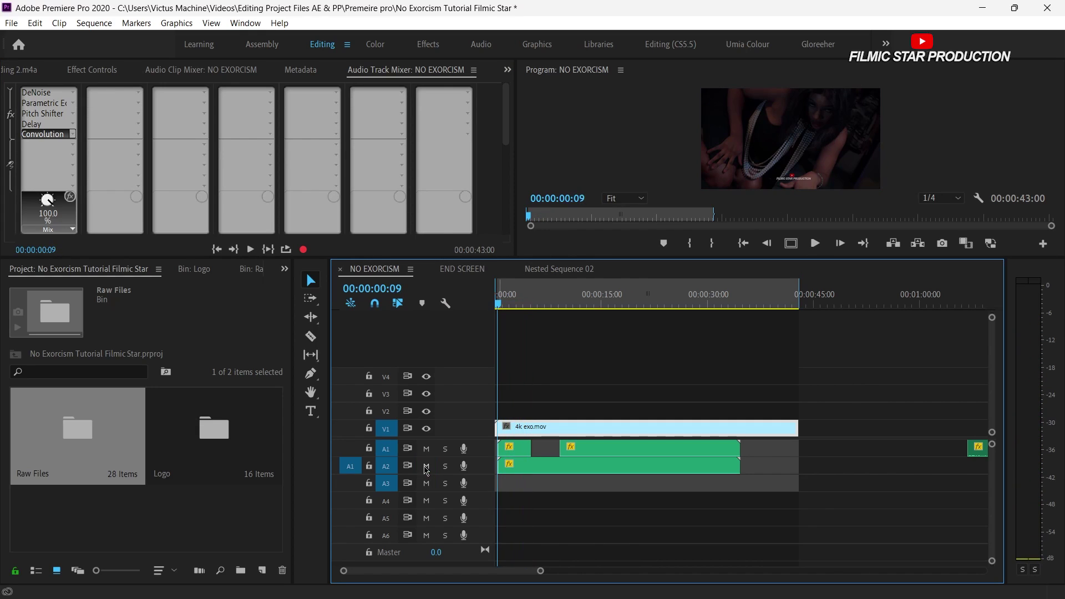
click(445, 467)
key(space)
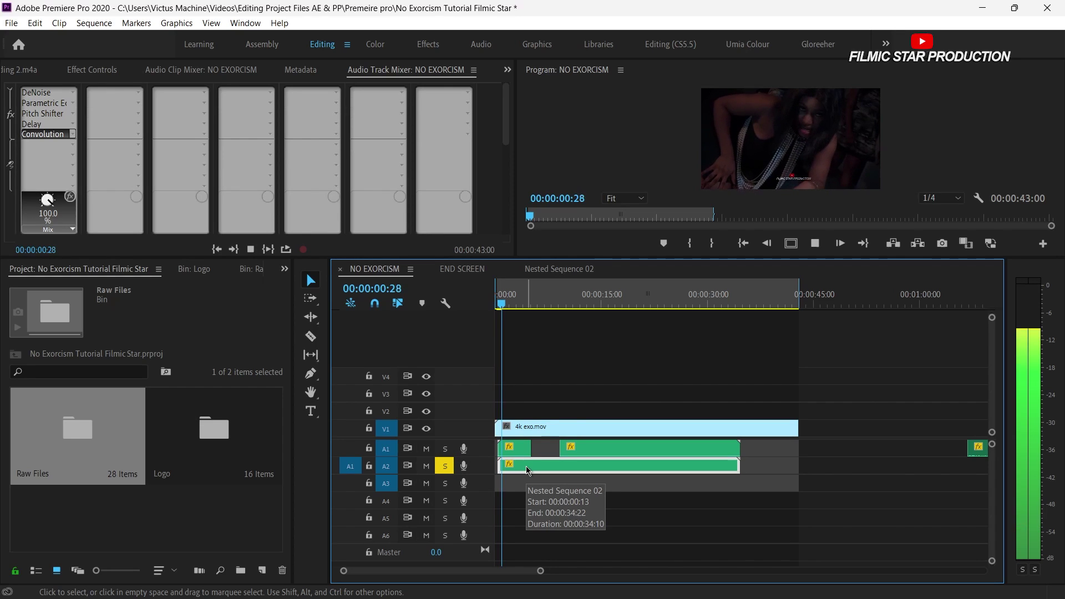
- Copy DeNoise from Audio 1 onto Audio 2 and lower its amount
click(527, 470)
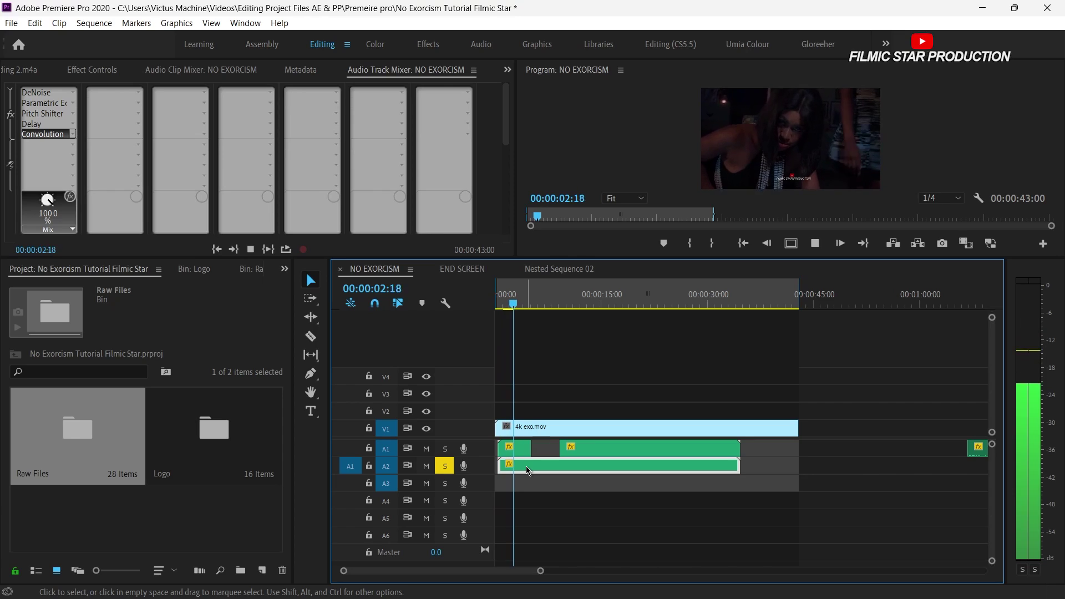
drag(39, 92, 101, 93)
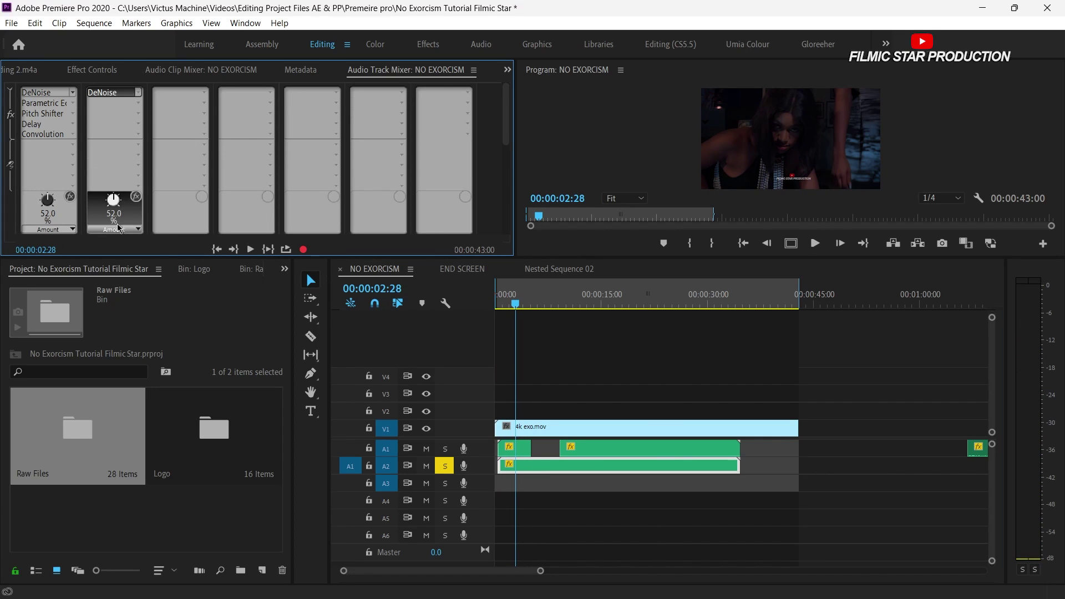
drag(111, 218, 110, 216)
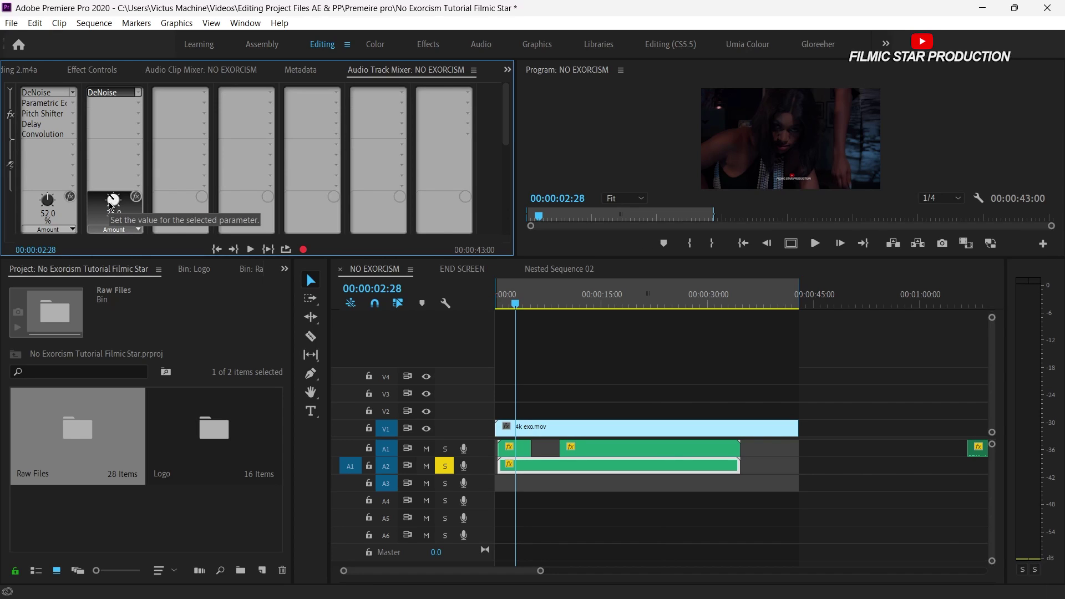
- Copy the Parametric Equalizer to Audio 2, raising the high band to -2.5 dB and band 3 to -0.5 dB
drag(42, 103, 106, 106)
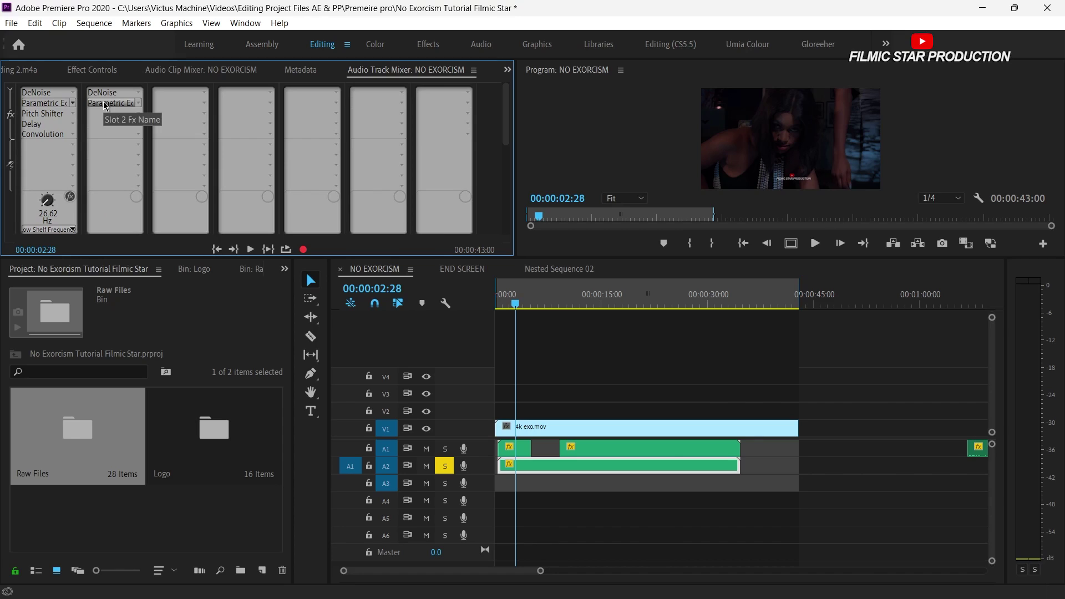
double_click(106, 106)
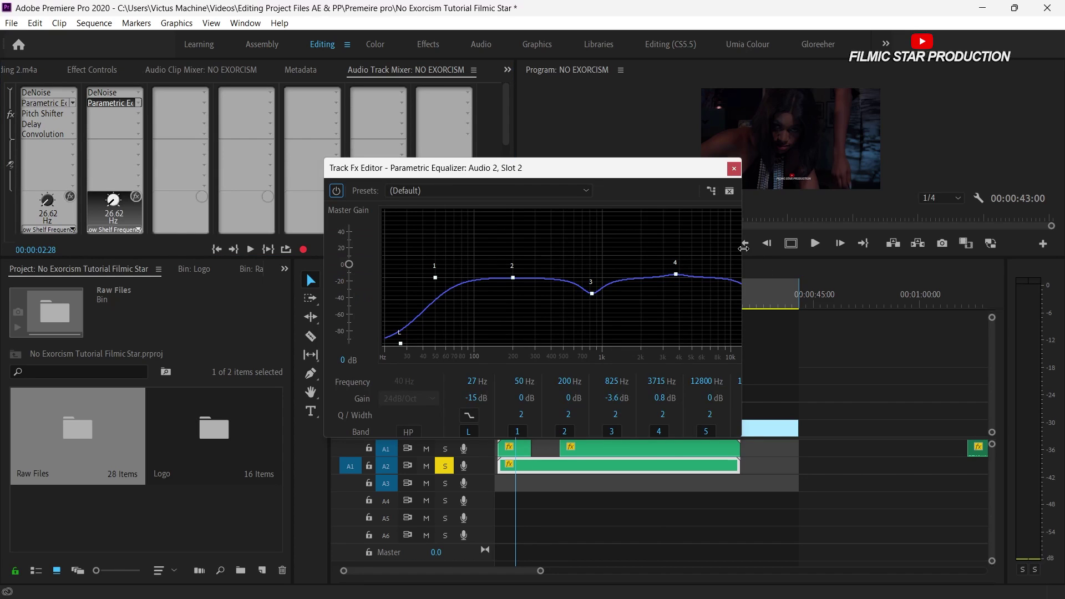
drag(743, 247, 927, 244)
drag(775, 345, 779, 289)
drag(592, 293, 594, 282)
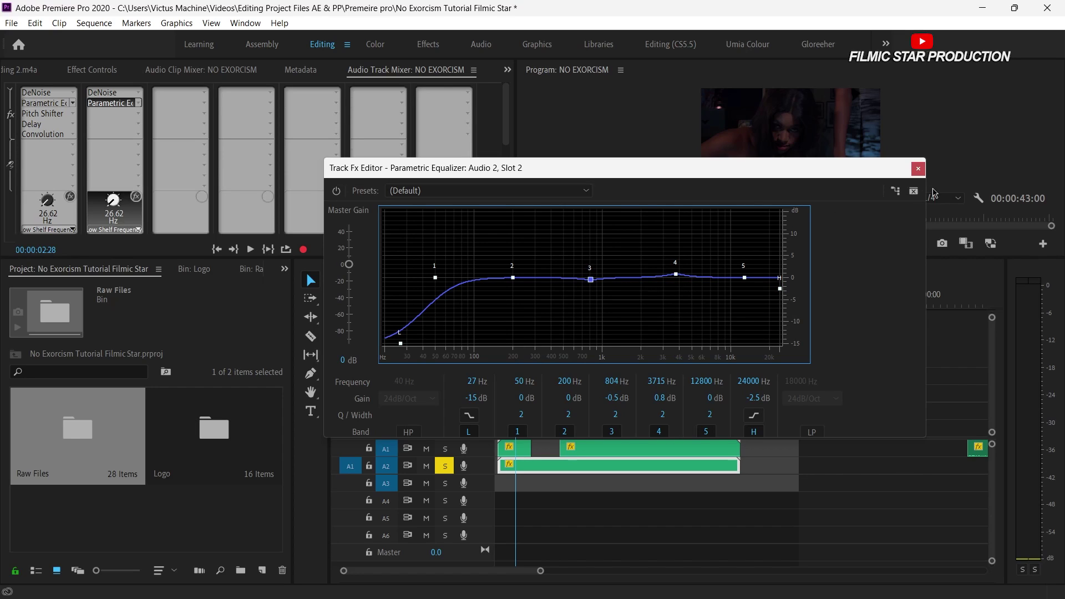
click(918, 169)
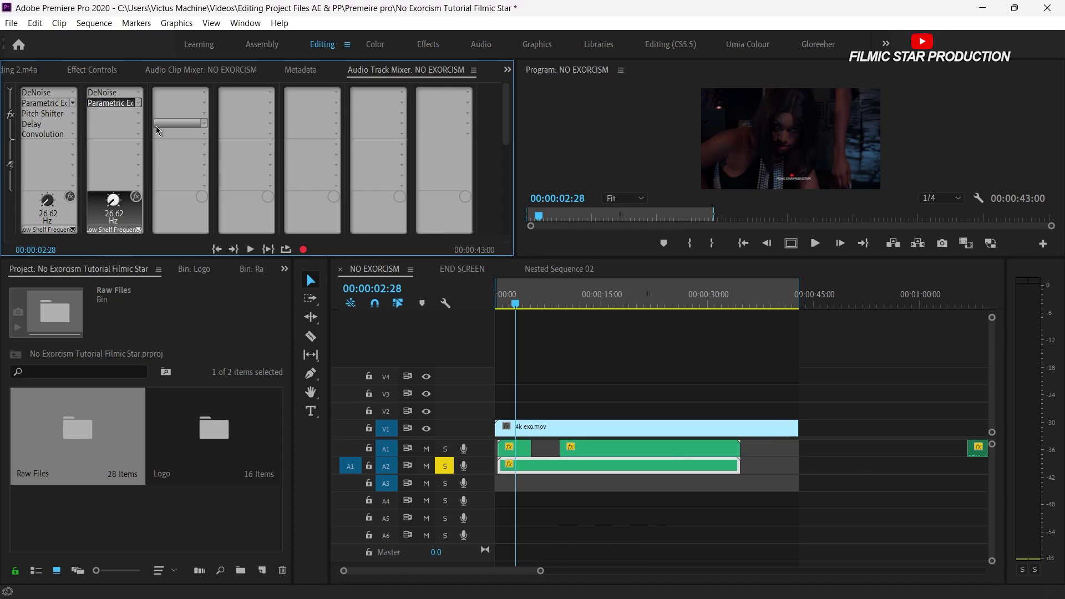
- Add an FFT Filter to Audio 2 with the Cassette Tape Frequency Response preset and play from 00:00:00:26
click(138, 114)
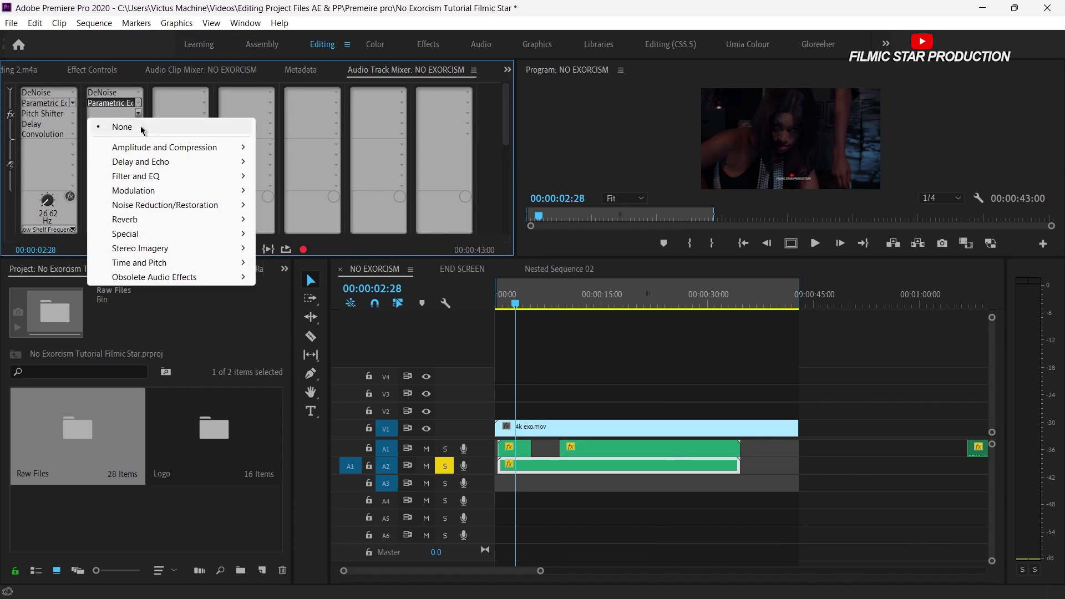
mouse_move(155, 176)
click(309, 204)
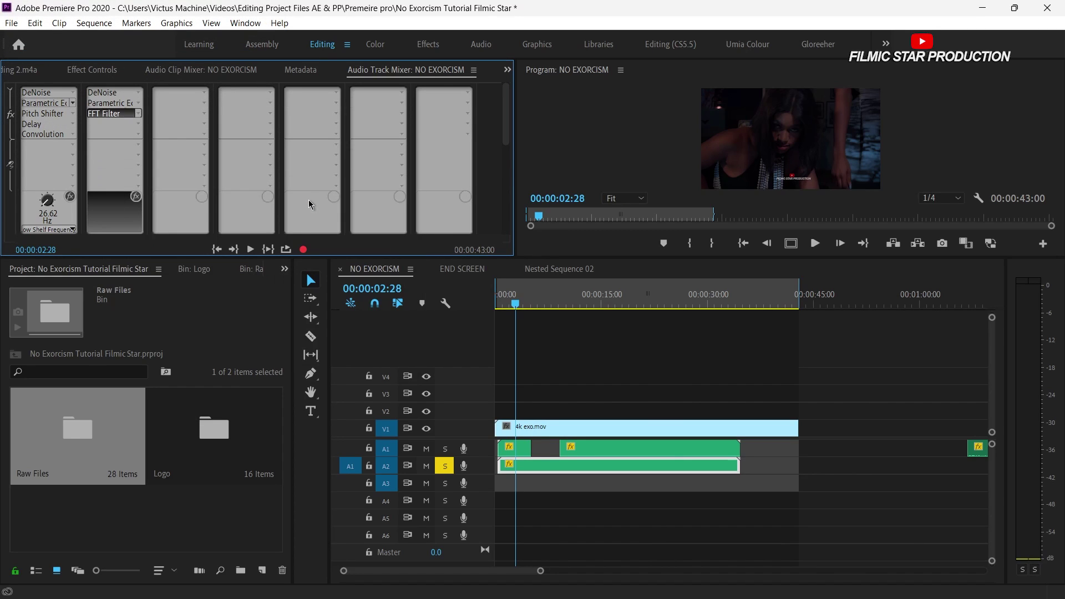
double_click(118, 113)
click(538, 201)
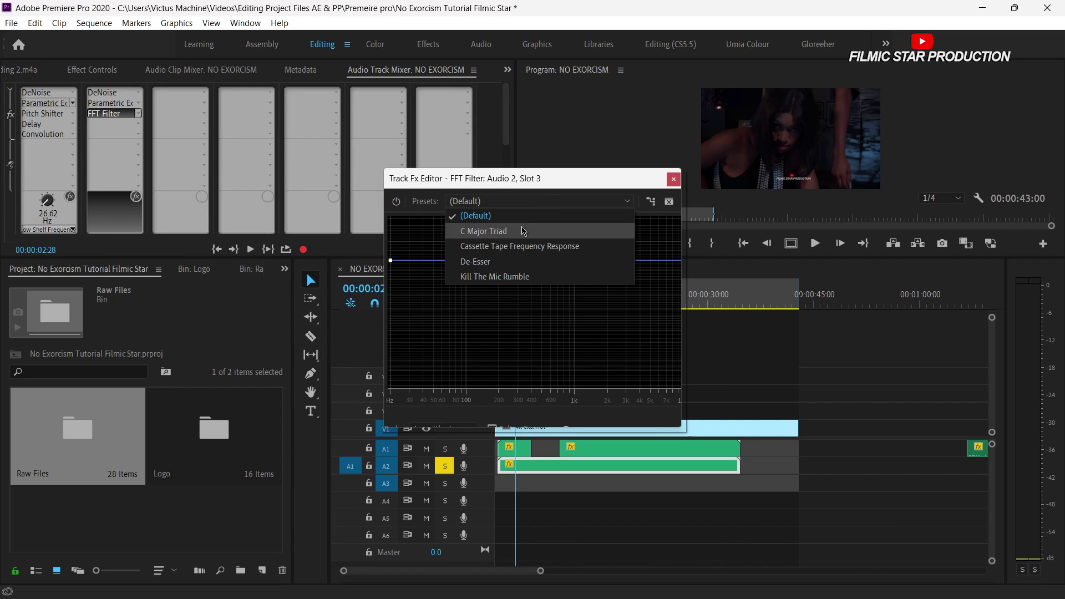
click(515, 247)
click(673, 181)
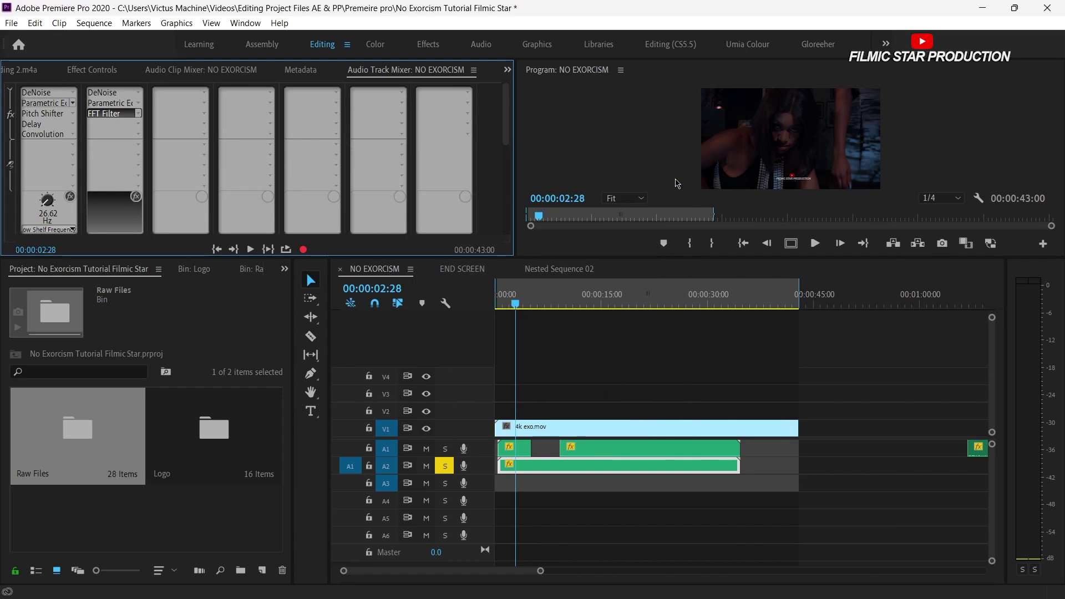
click(507, 305)
drag(506, 305, 501, 304)
key(space)
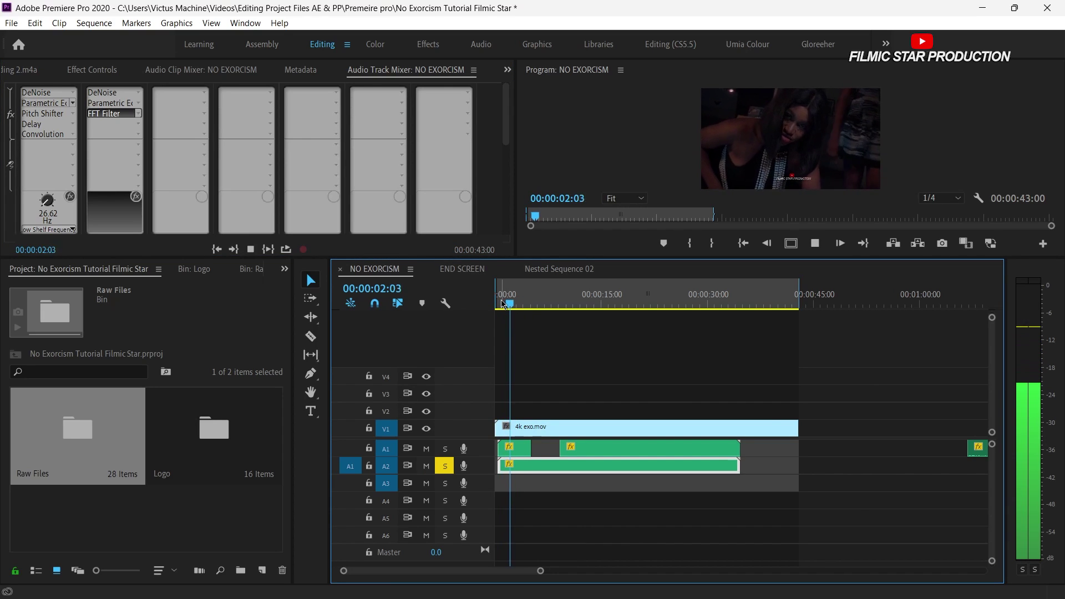
- Add a Scientific Filter to Audio 2 using the Remove Subsonic Rumble preset
click(138, 123)
mouse_move(151, 186)
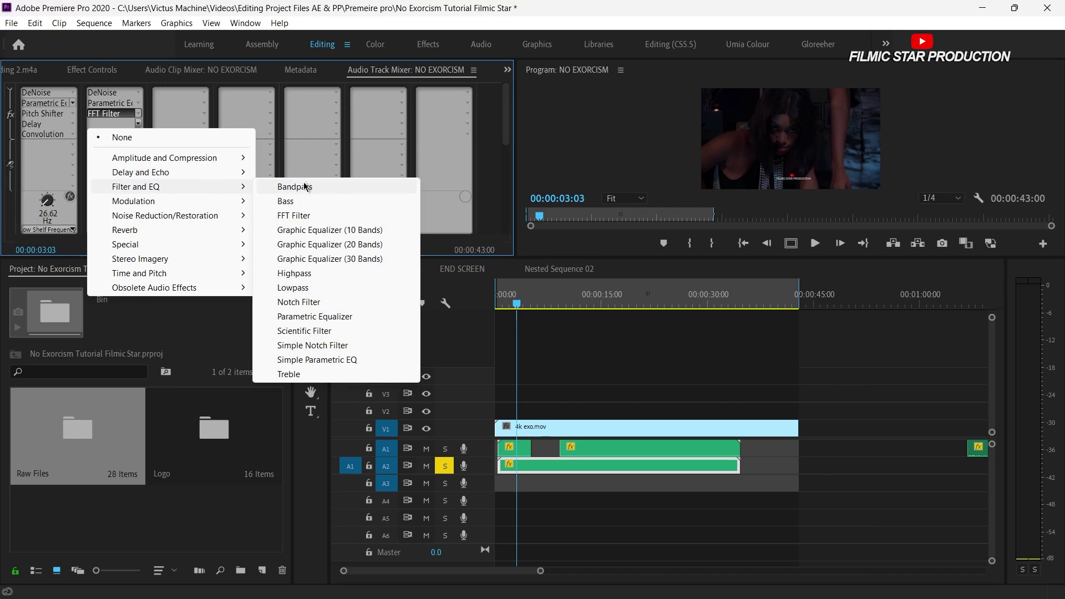
click(326, 332)
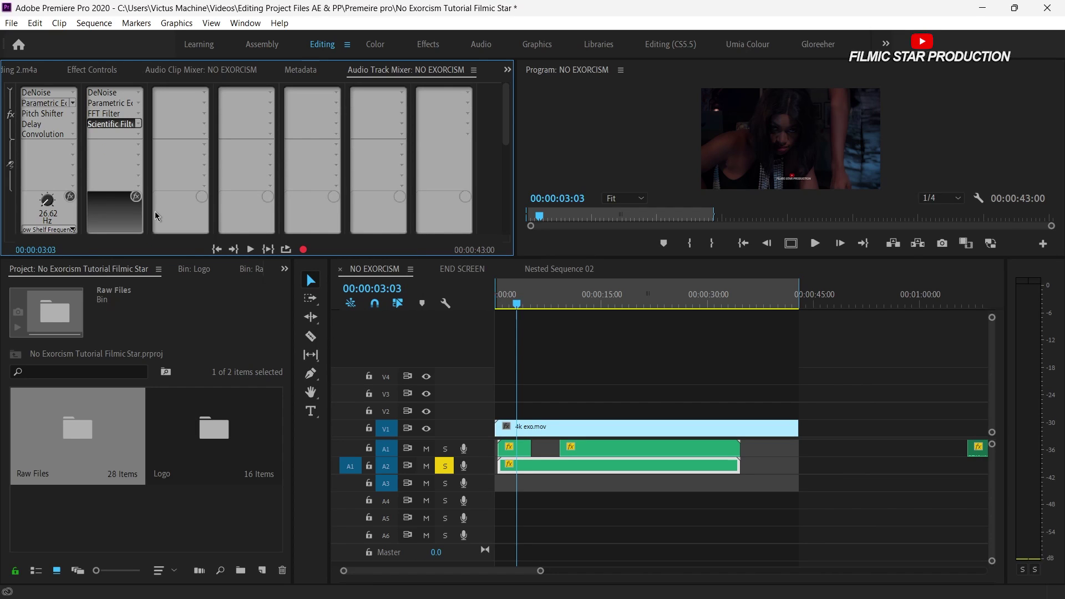
double_click(111, 124)
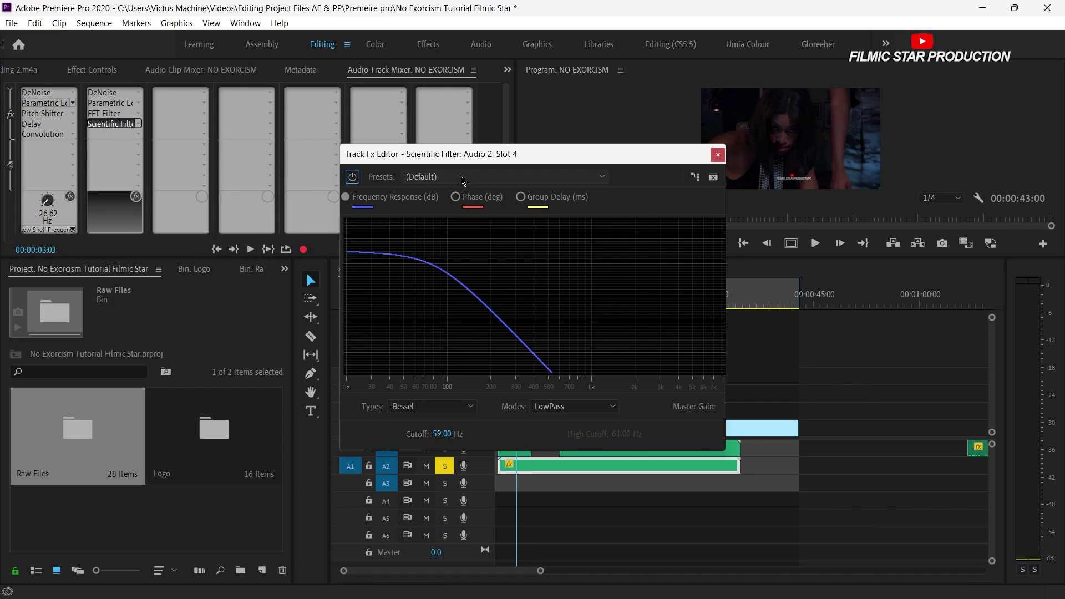
click(463, 177)
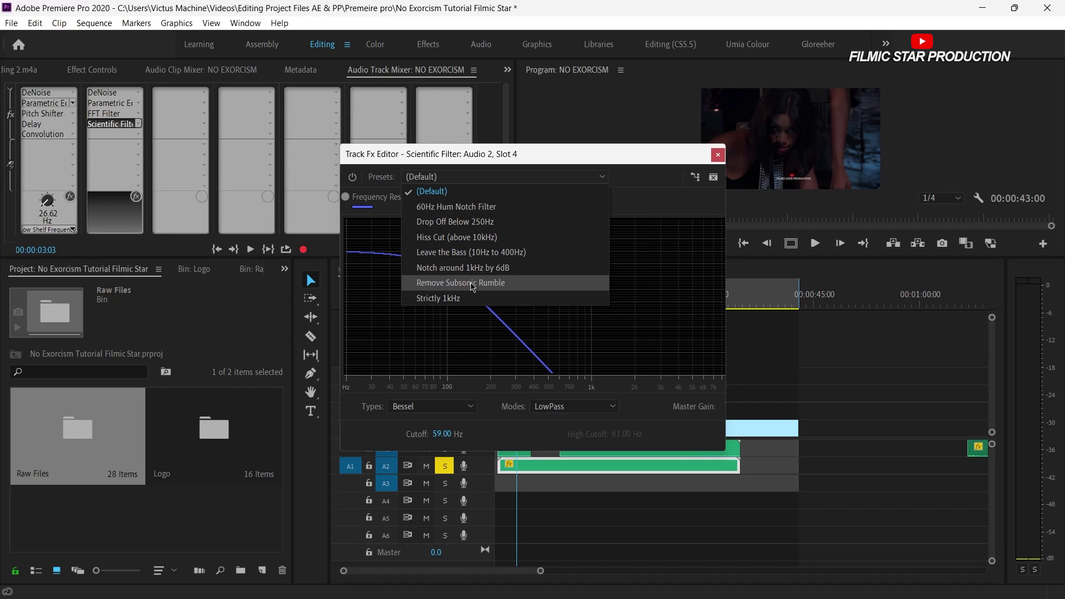
click(472, 287)
click(161, 165)
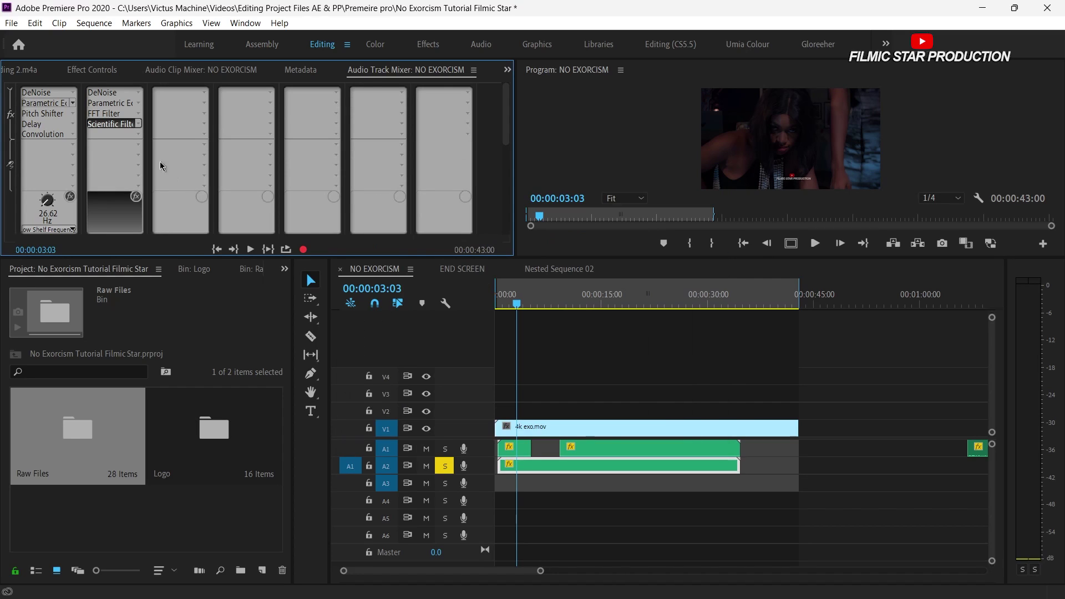
click(138, 134)
- Add a Pitch Shifter to Audio 2 and raise its transpose ratio to about 1.07
mouse_move(147, 281)
click(283, 282)
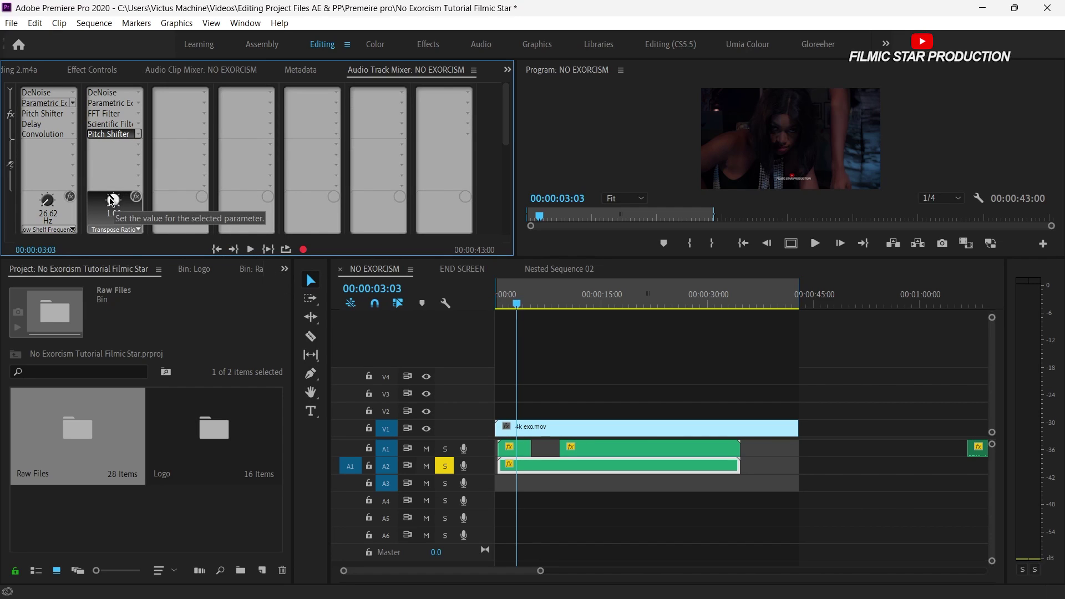
drag(112, 200, 114, 195)
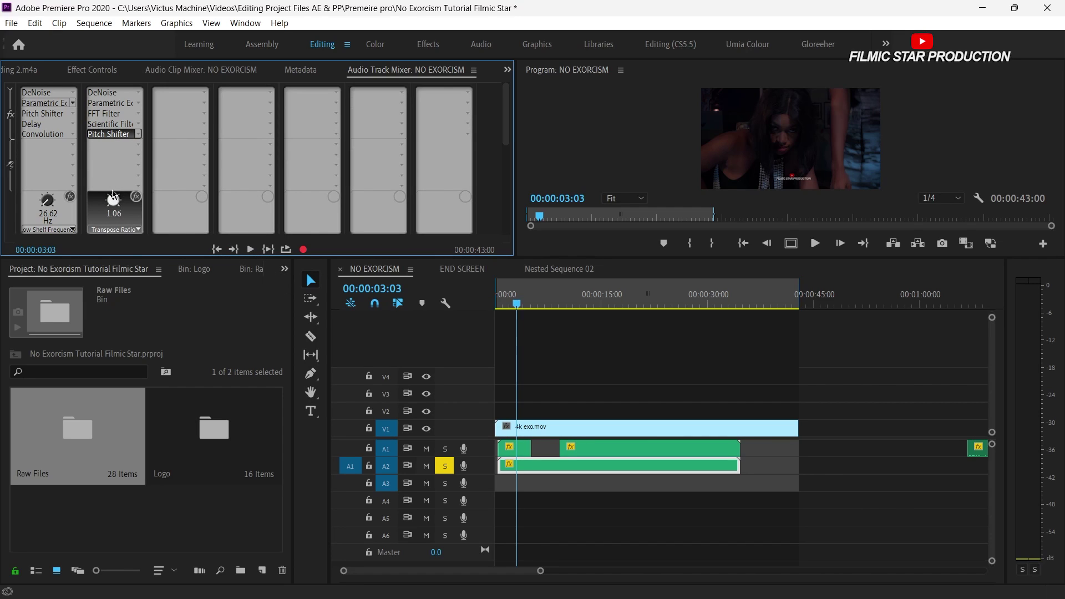
double_click(111, 133)
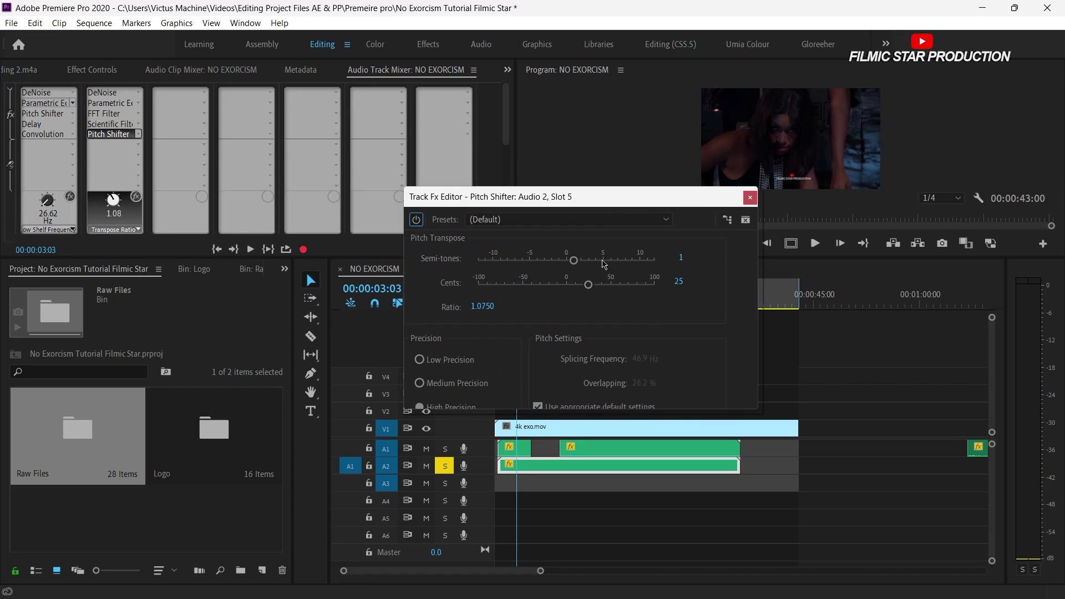
click(580, 265)
key(Escape)
- Play the pitch-shifted dialogue from the start, enlarging the mixer to show its pan controls
key(Home)
key(space)
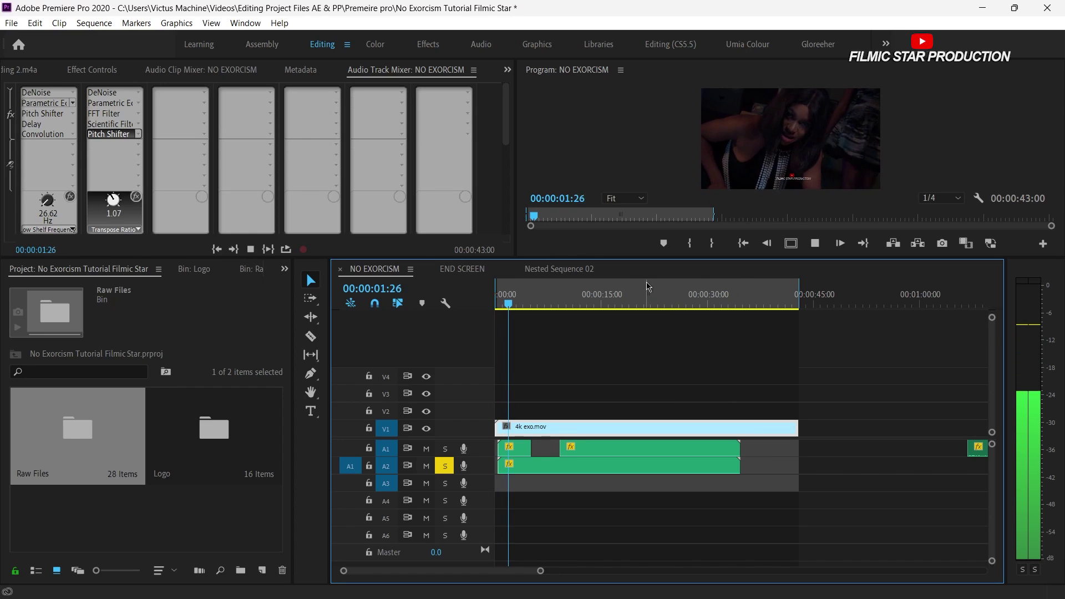
drag(617, 257, 617, 353)
key(Home)
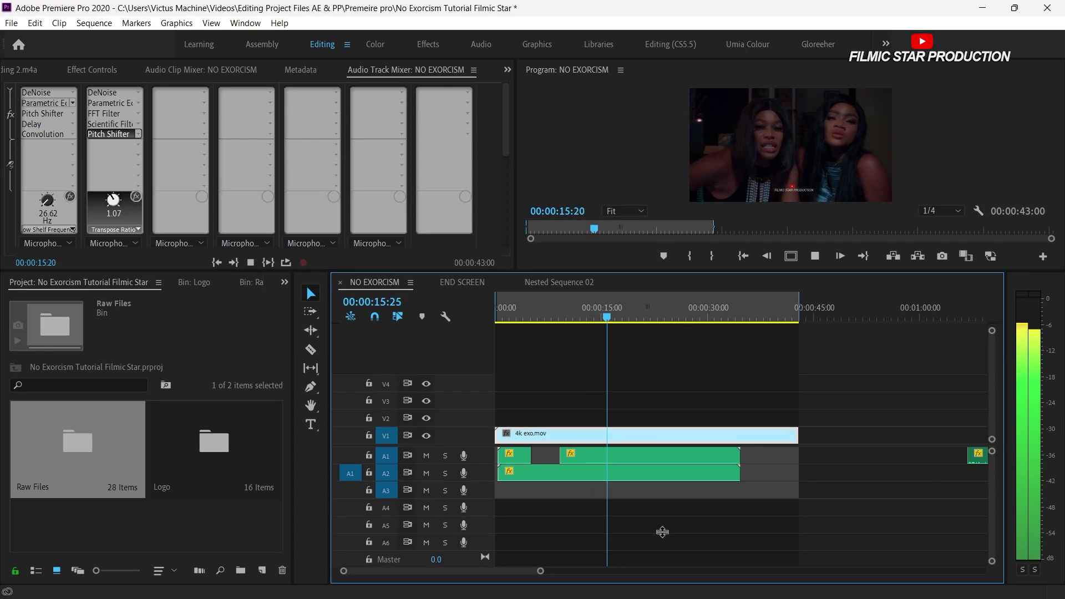
drag(662, 531, 609, 441)
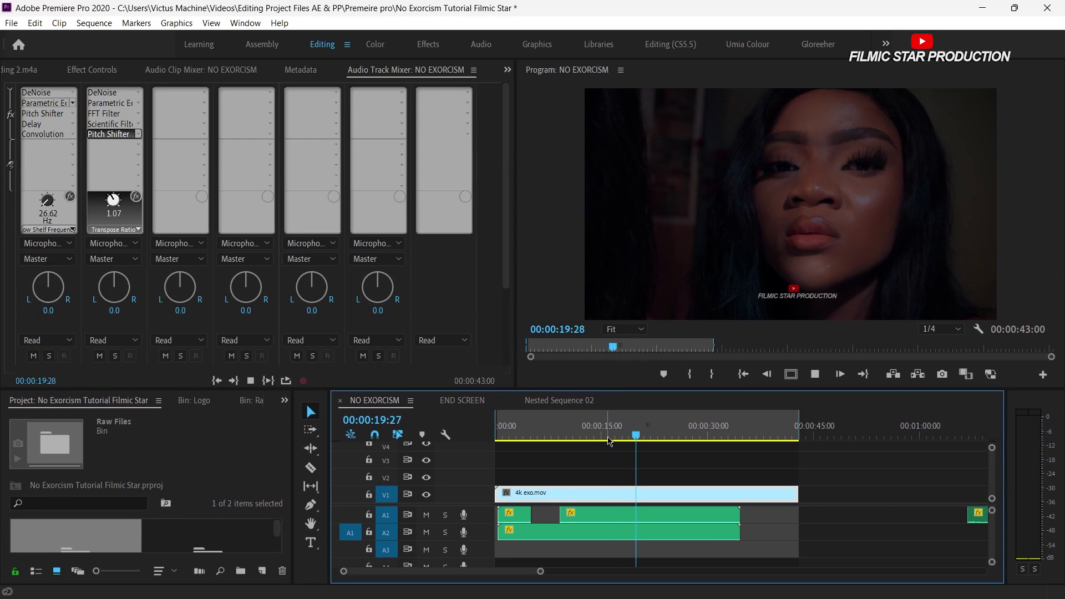
key(space)
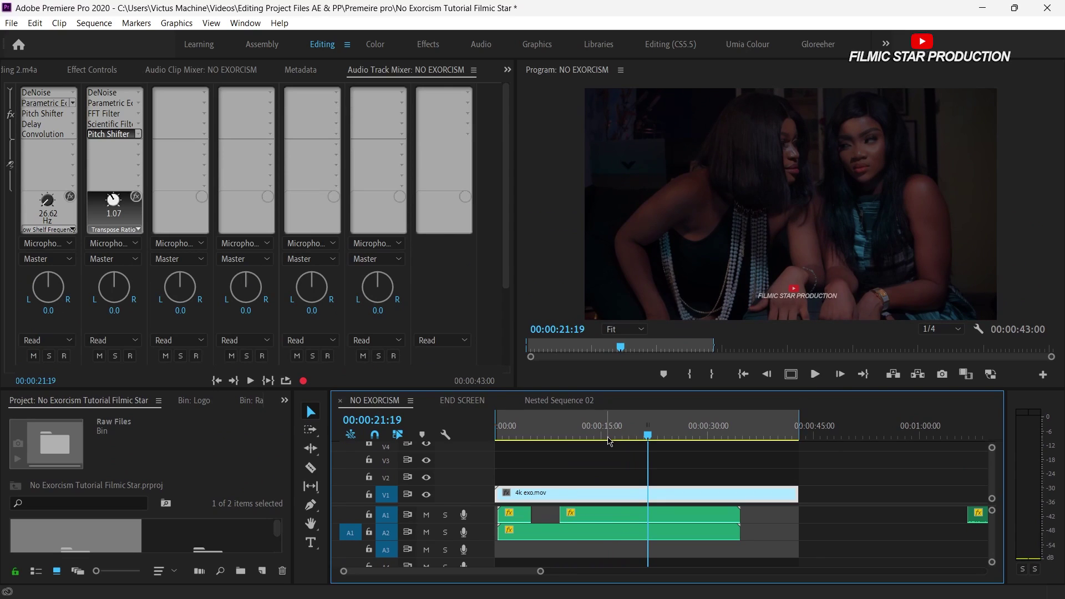
- Pan Audio 1 left to -14.1 and listen to the panned dialogue from near the start
scroll(515, 290, down, 2)
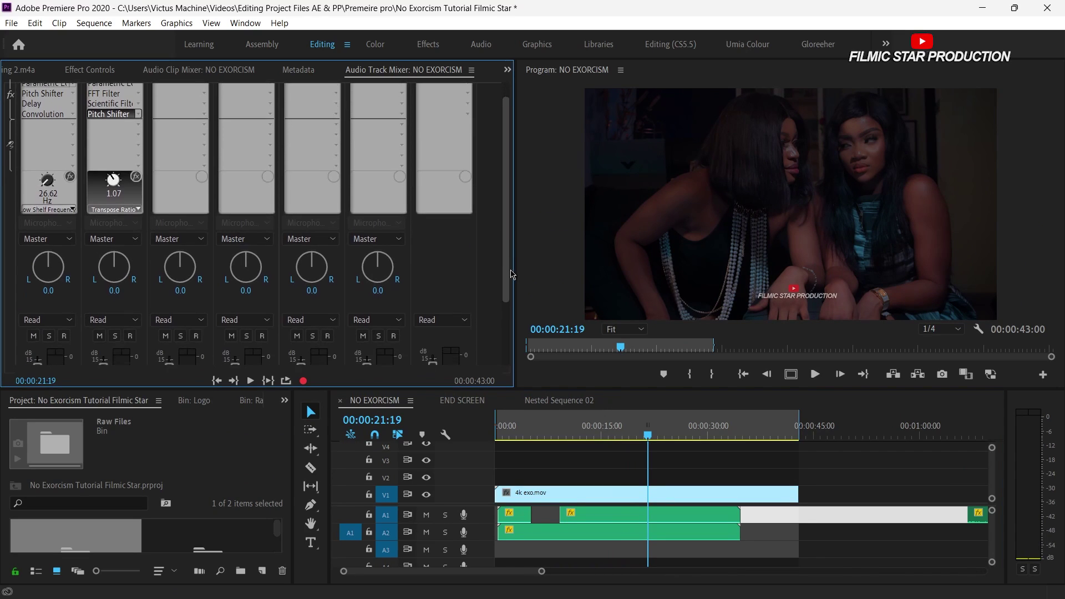
click(502, 437)
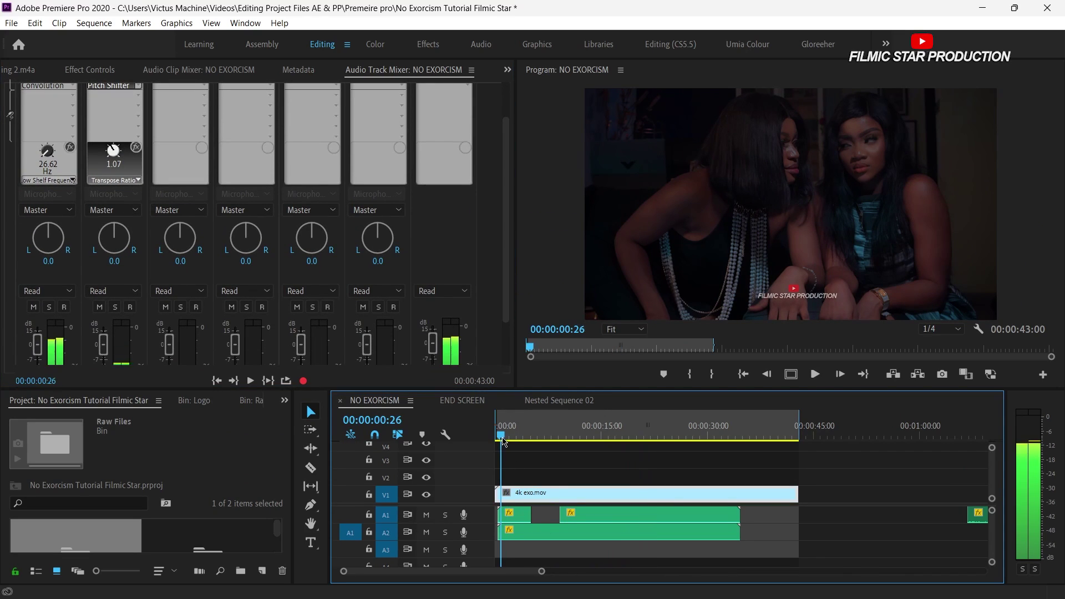
drag(48, 240, 38, 252)
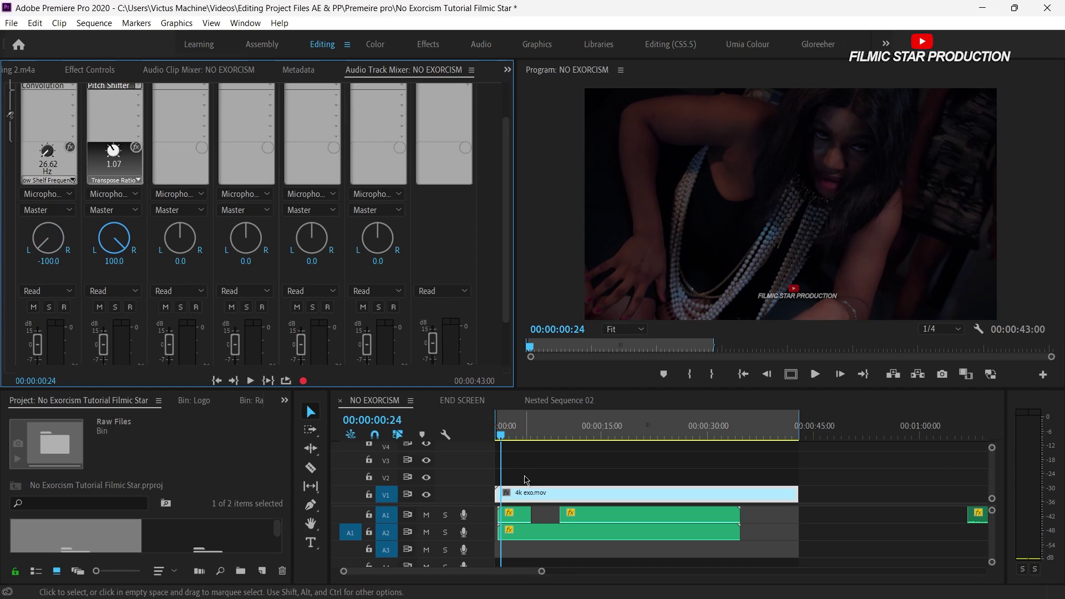
click(511, 442)
key(space)
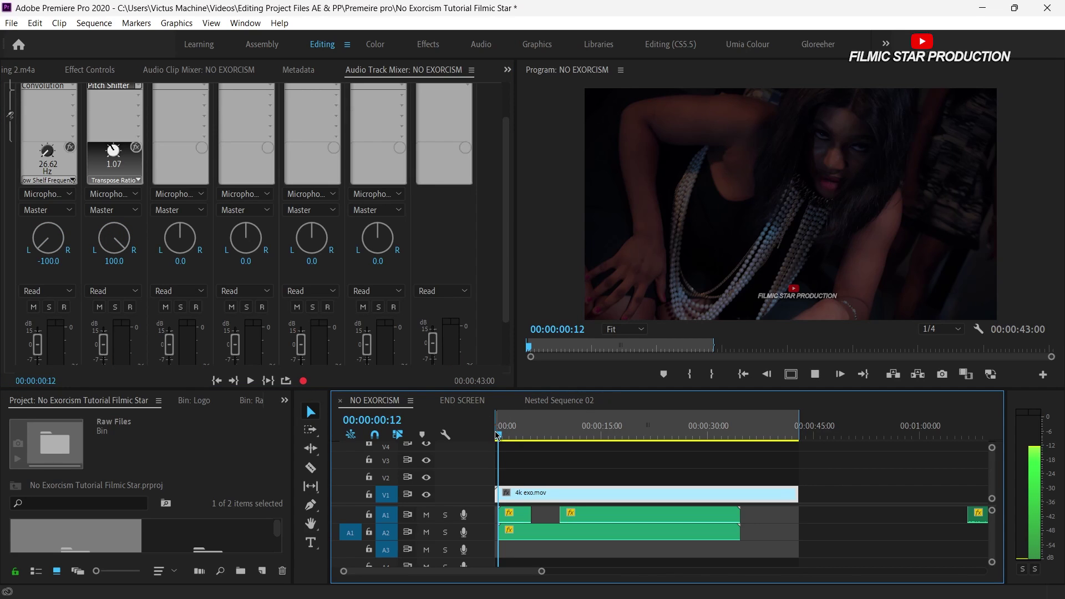
click(498, 436)
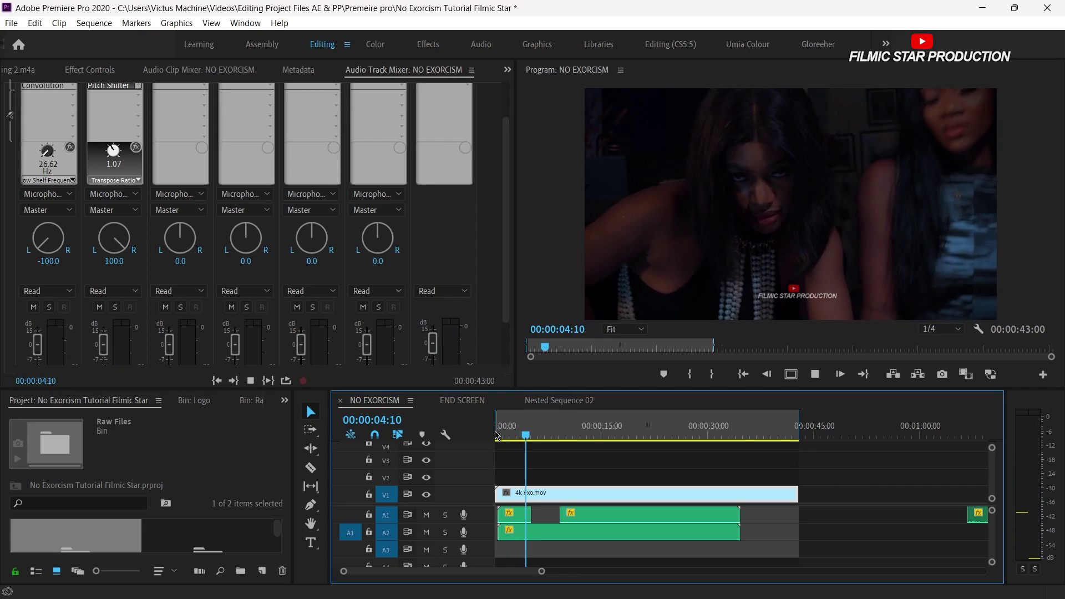
click(502, 428)
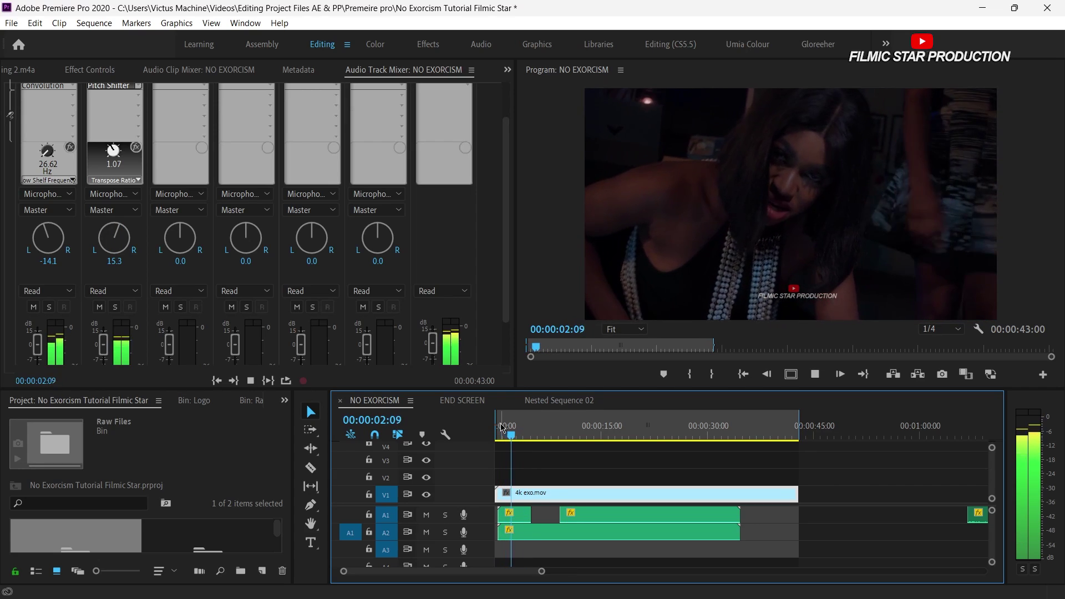
key(space)
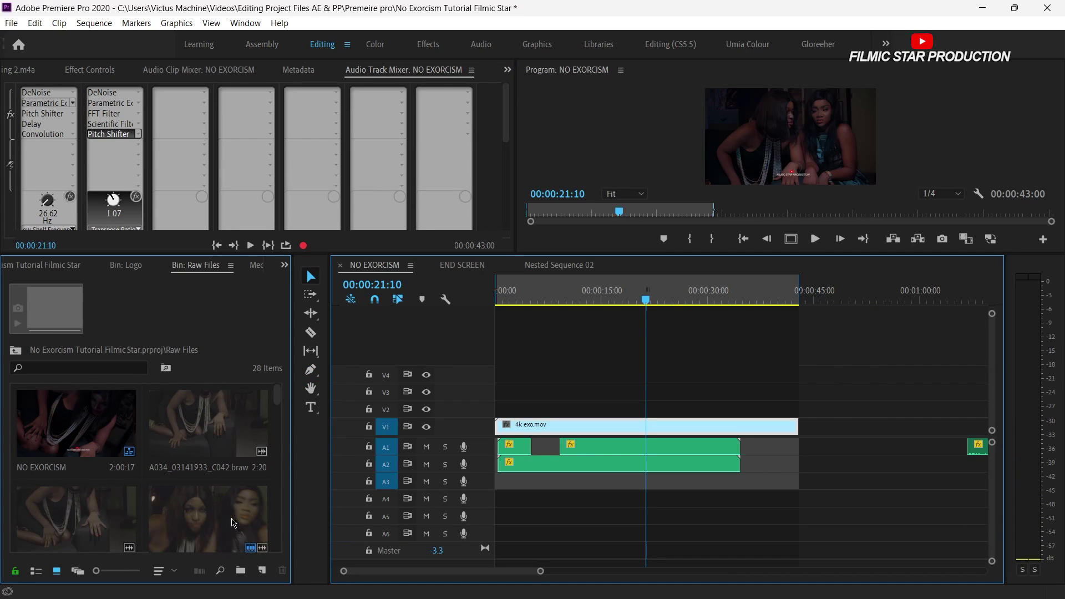
- Place A034_03141931_C041.braw on V2 at the playhead and scrub through it against the edit
drag(232, 522, 656, 407)
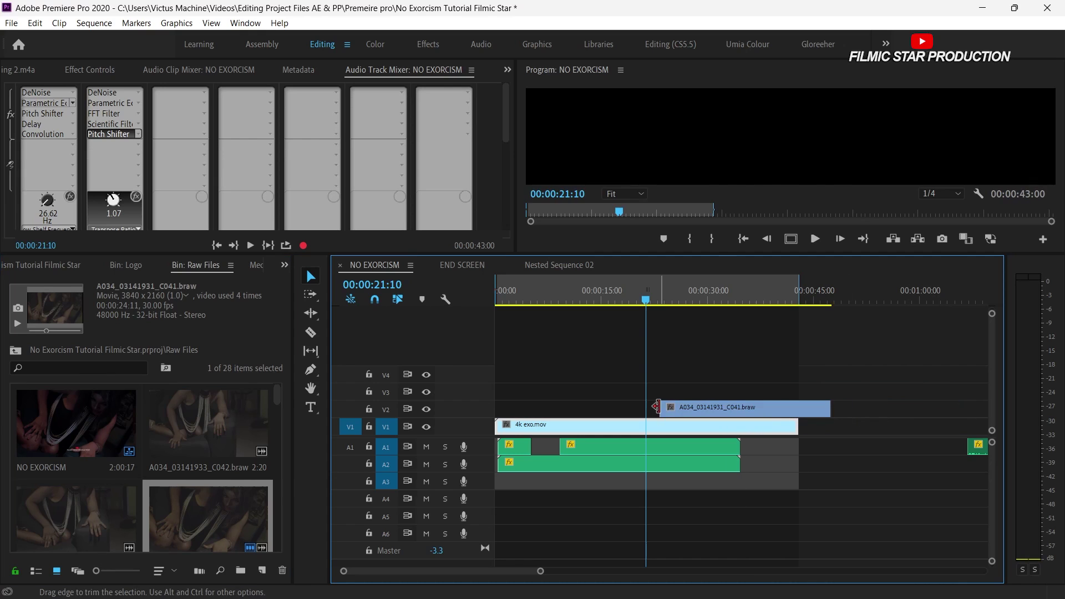
drag(694, 254, 690, 383)
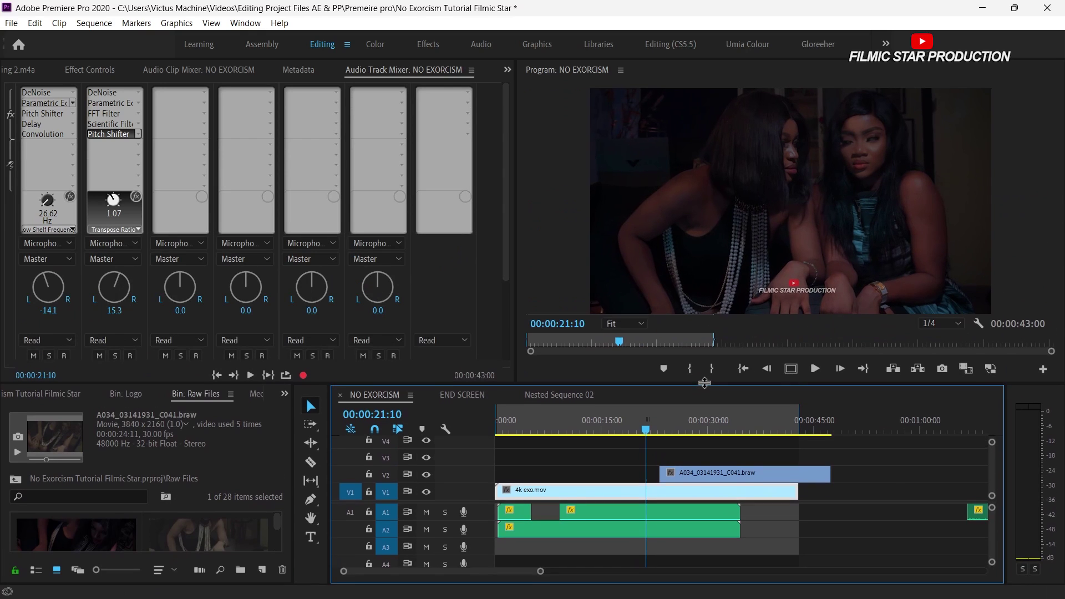
drag(646, 429, 575, 440)
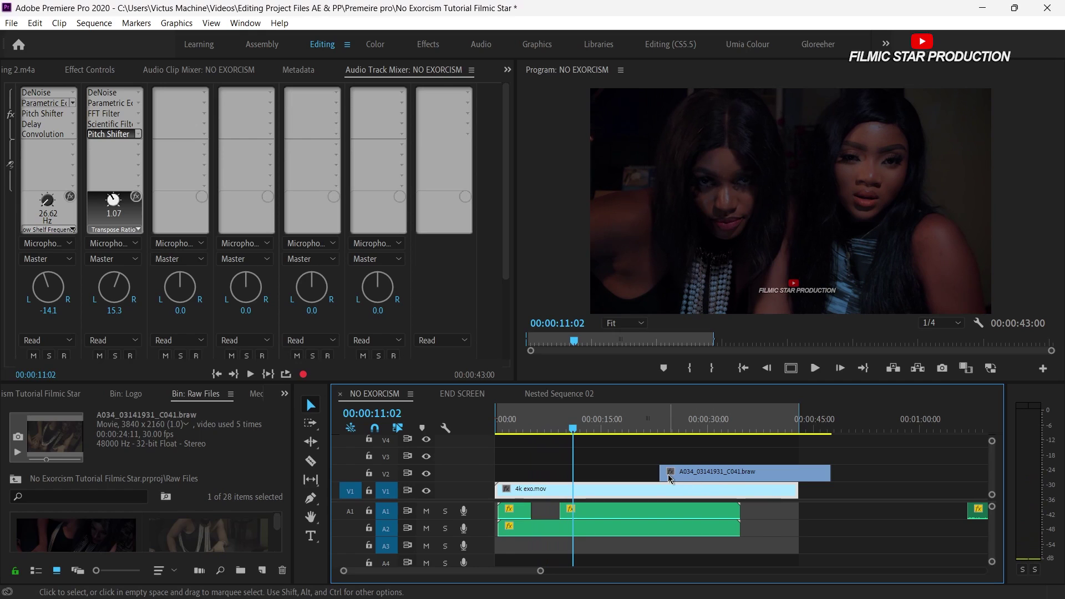
drag(669, 479, 582, 478)
drag(576, 420, 612, 424)
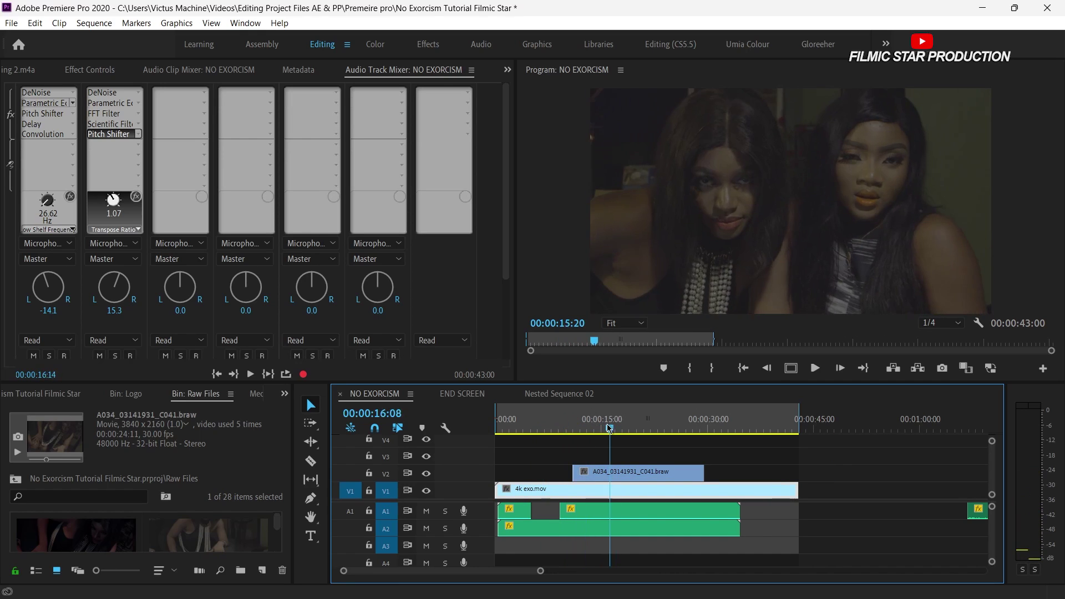
drag(610, 428, 557, 423)
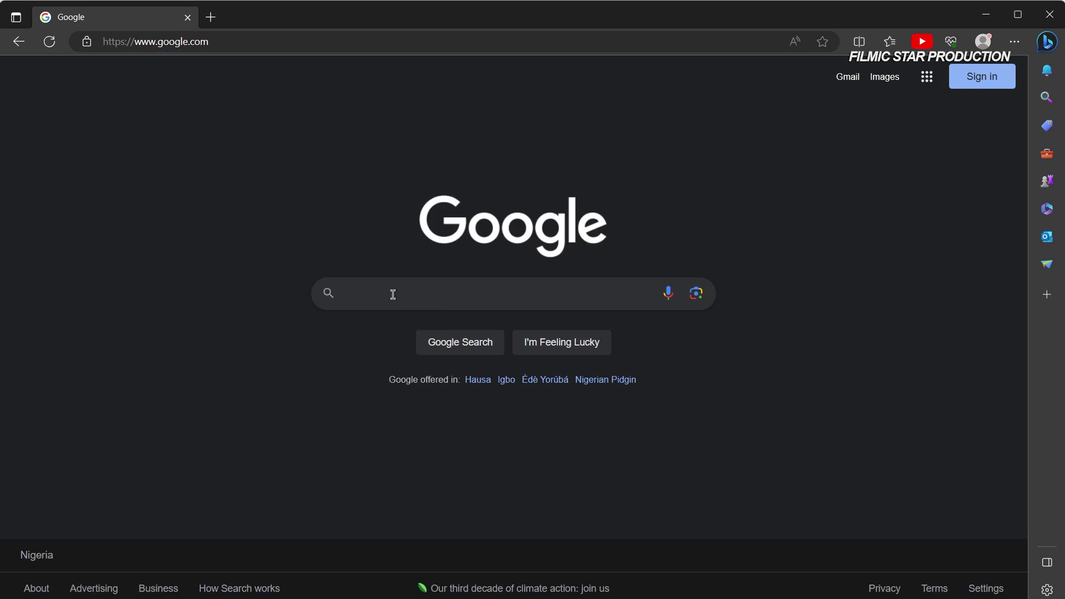
click(392, 292)
- Search Google for 'filmic star production' using the suggested completion
text(filmic s)
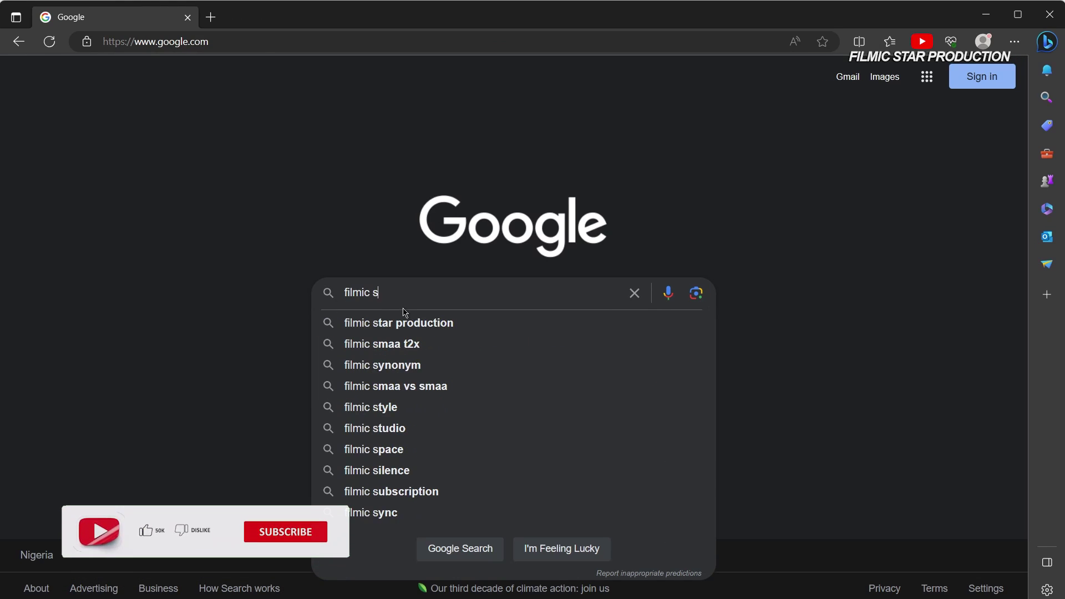
click(404, 331)
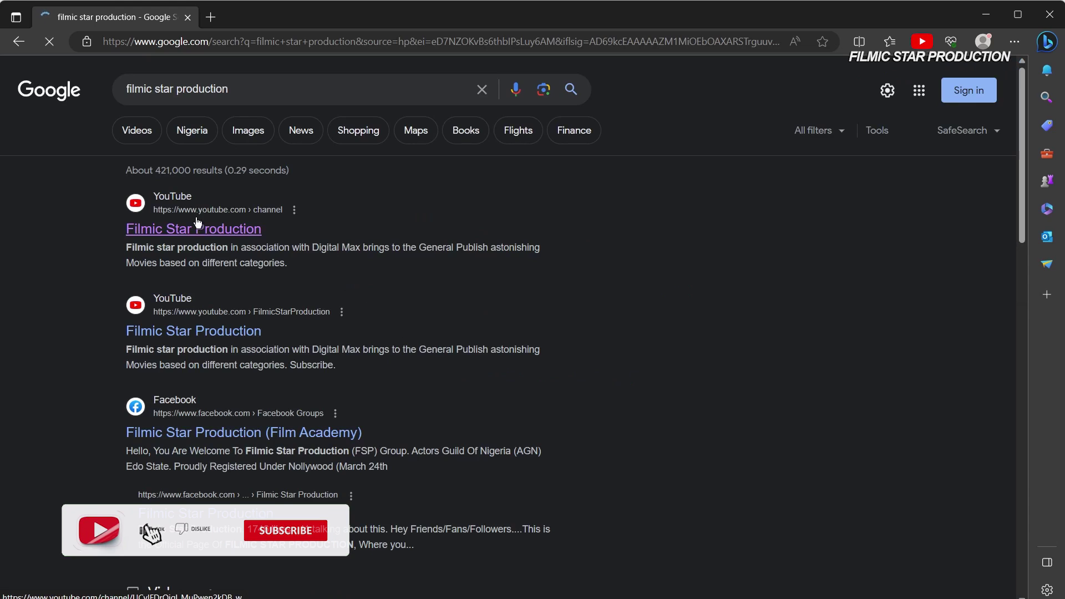